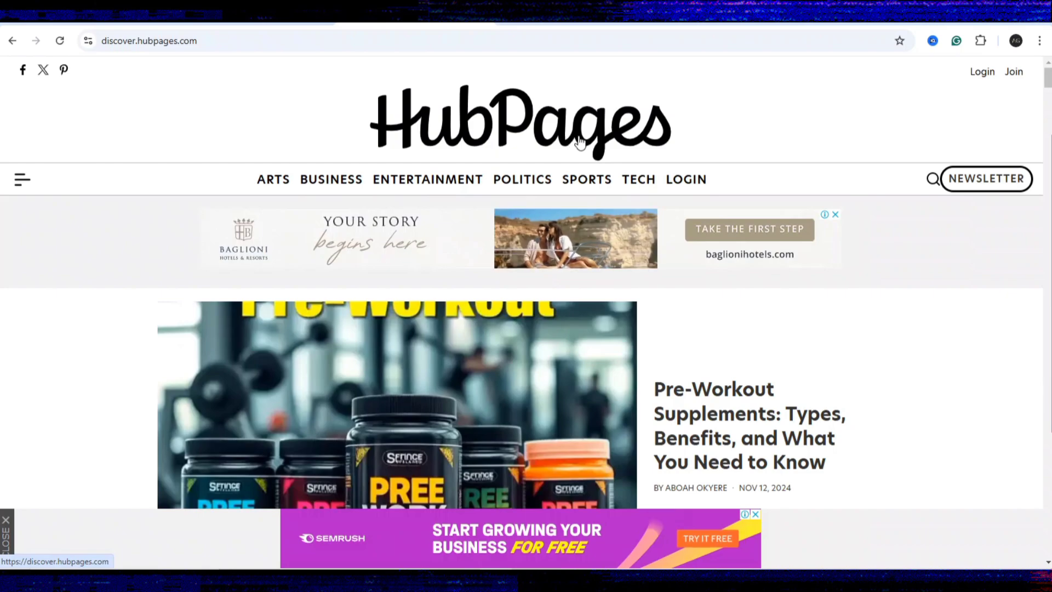
- Open the HubPages sign-up form and examine its required fields down to the human verification
{"action": "left_click", "coordinate": [1013, 74]}
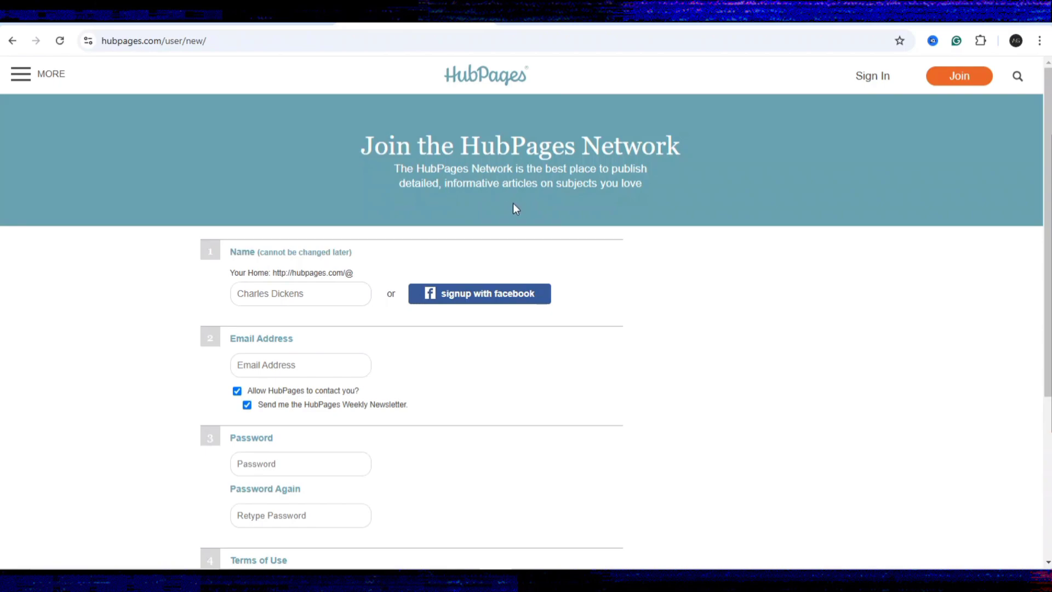
{"action": "scroll", "coordinate": [276, 299], "scroll_direction": "down", "scroll_amount": 2}
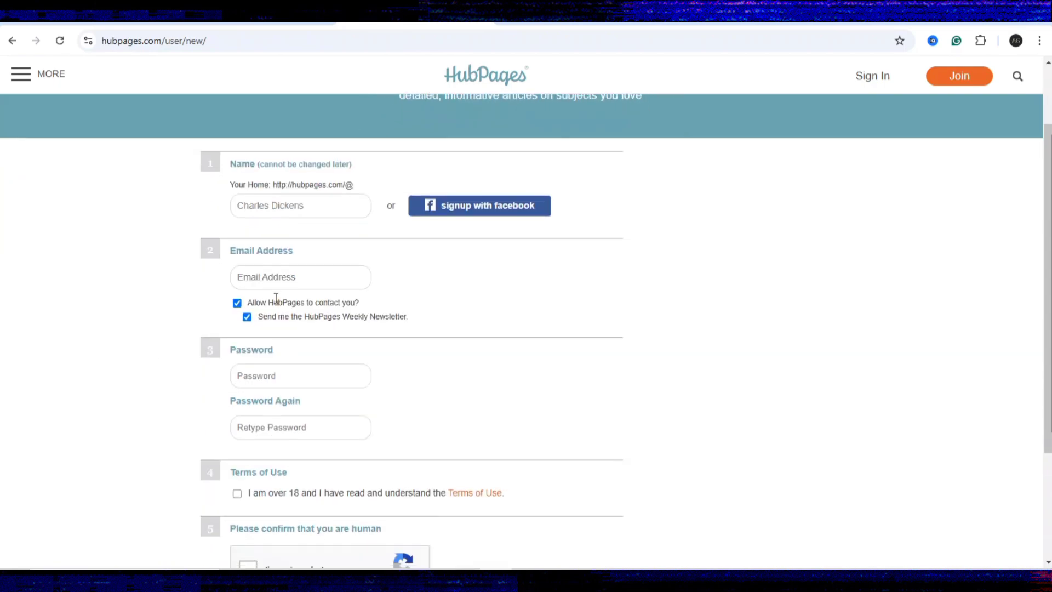
{"action": "scroll", "coordinate": [282, 285], "scroll_direction": "down", "scroll_amount": 2}
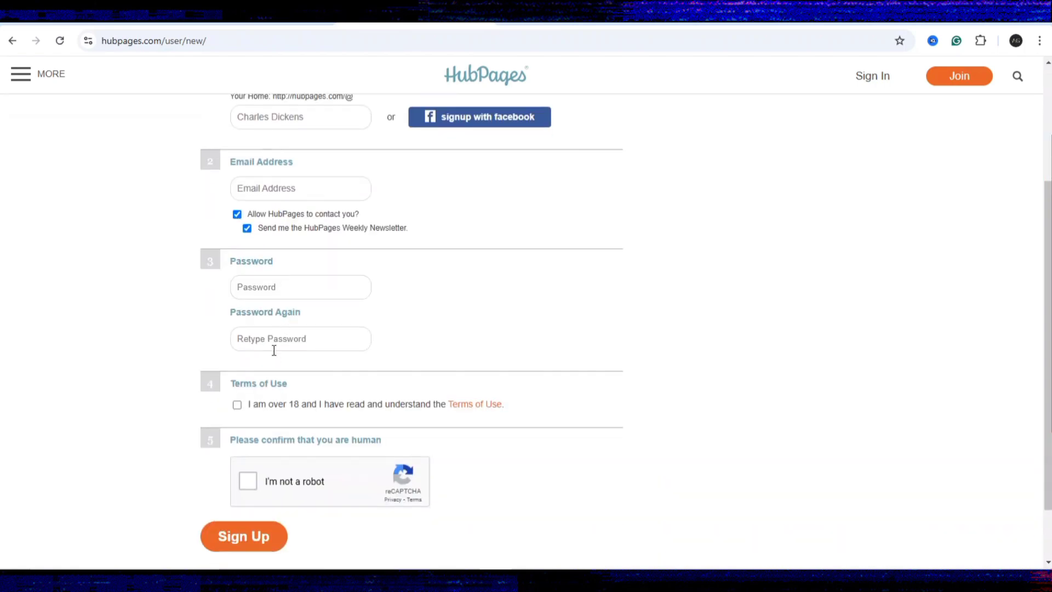
{"action": "scroll", "coordinate": [274, 350], "scroll_direction": "down", "scroll_amount": 2}
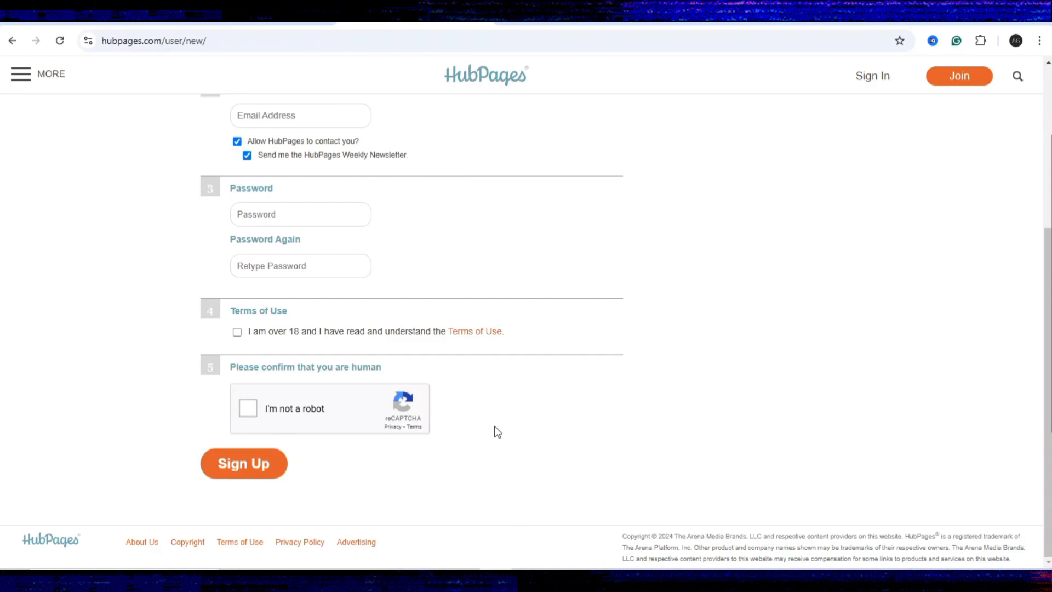
- Switch to the signed-in HubPages account, view its earnings reports and return to the feed
{"action": "left_click", "coordinate": [441, 567]}
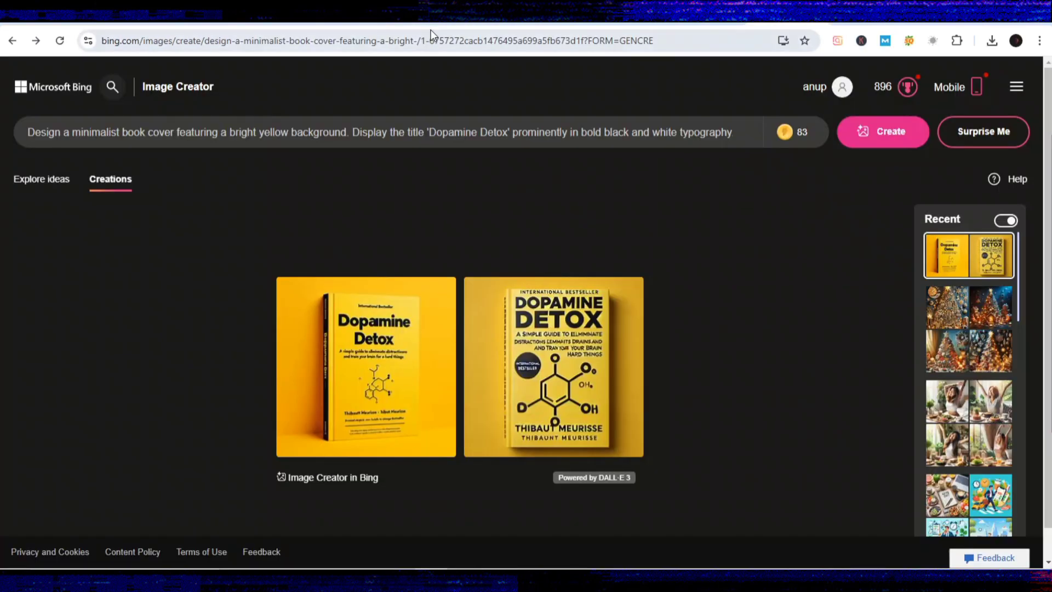
{"action": "left_click", "coordinate": [432, 11]}
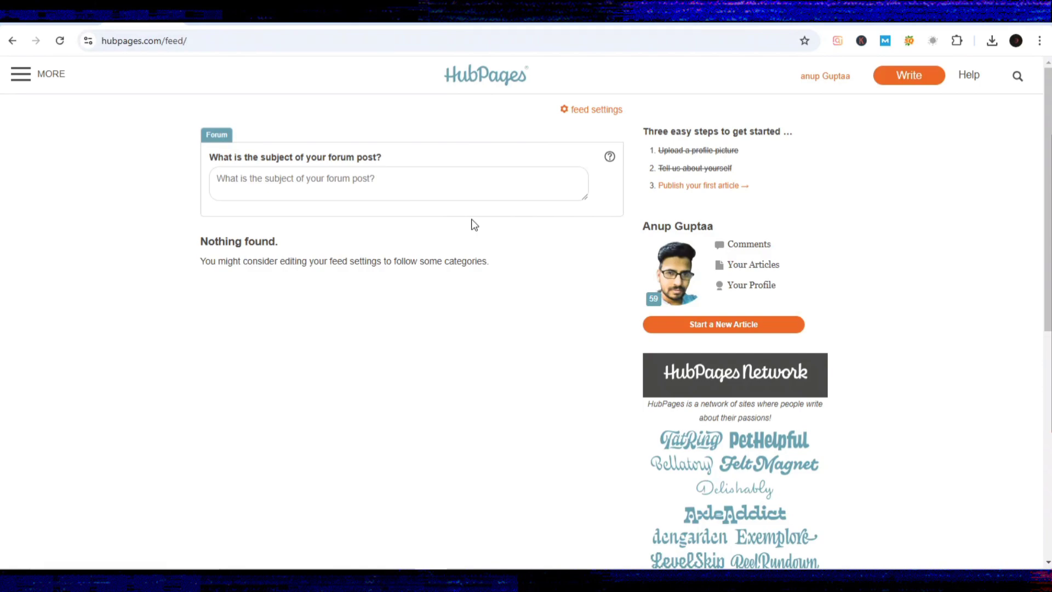
{"action": "left_click", "coordinate": [22, 77]}
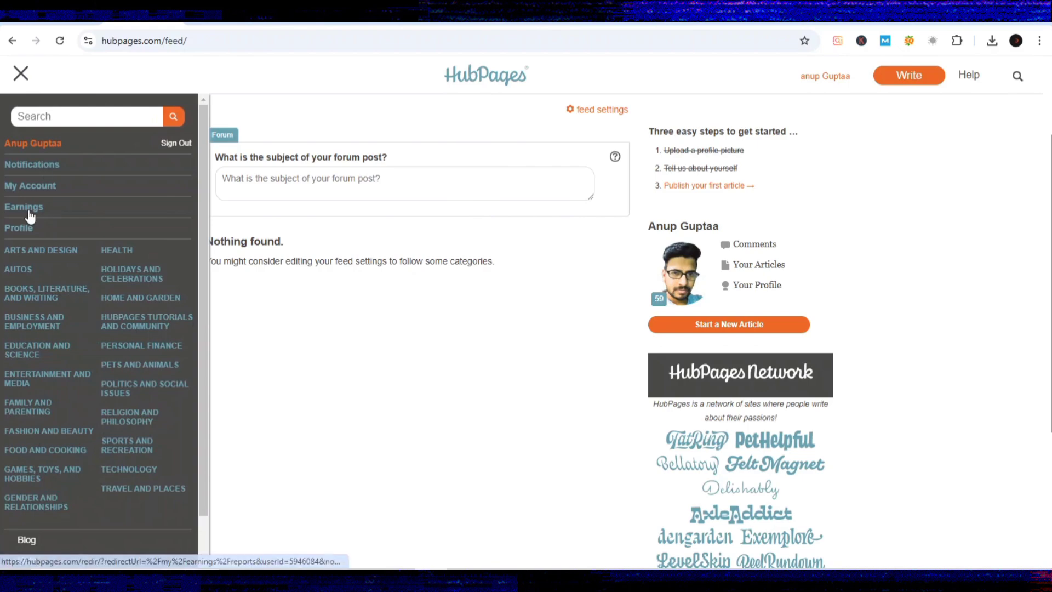
{"action": "left_click", "coordinate": [24, 209]}
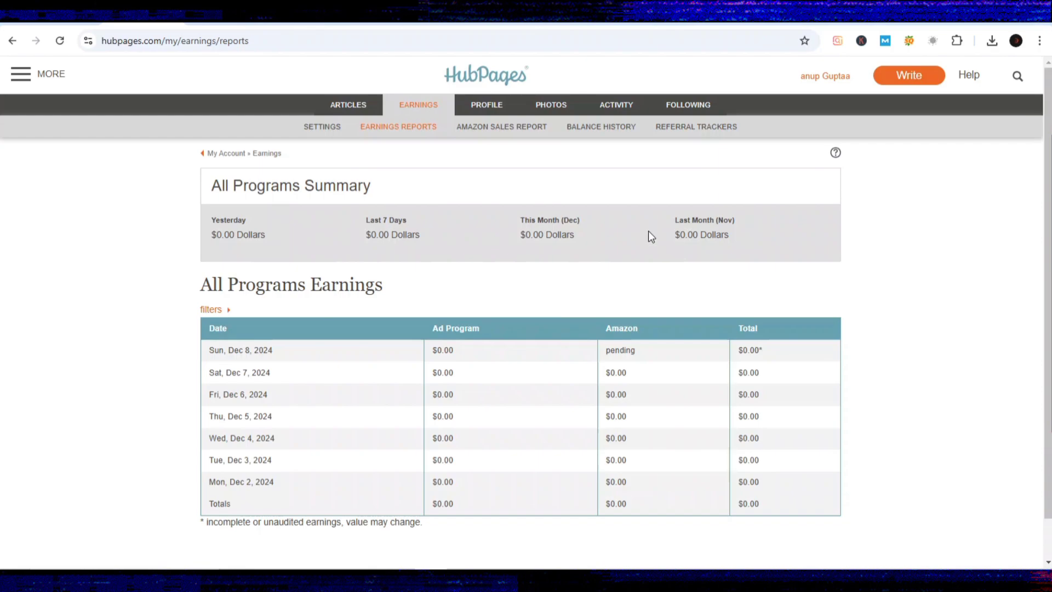
{"action": "left_click", "coordinate": [476, 75]}
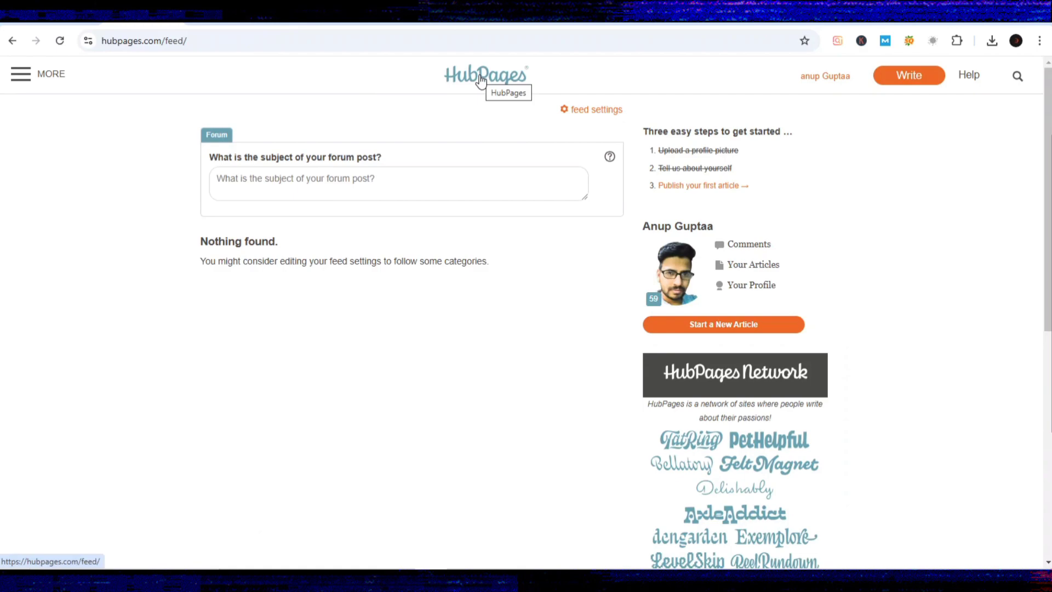
- Start a new article titled "Dopamine Detox", copied from the Google Docs review's heading, and save its permalink as dopamine-detox2
{"action": "left_click", "coordinate": [902, 78]}
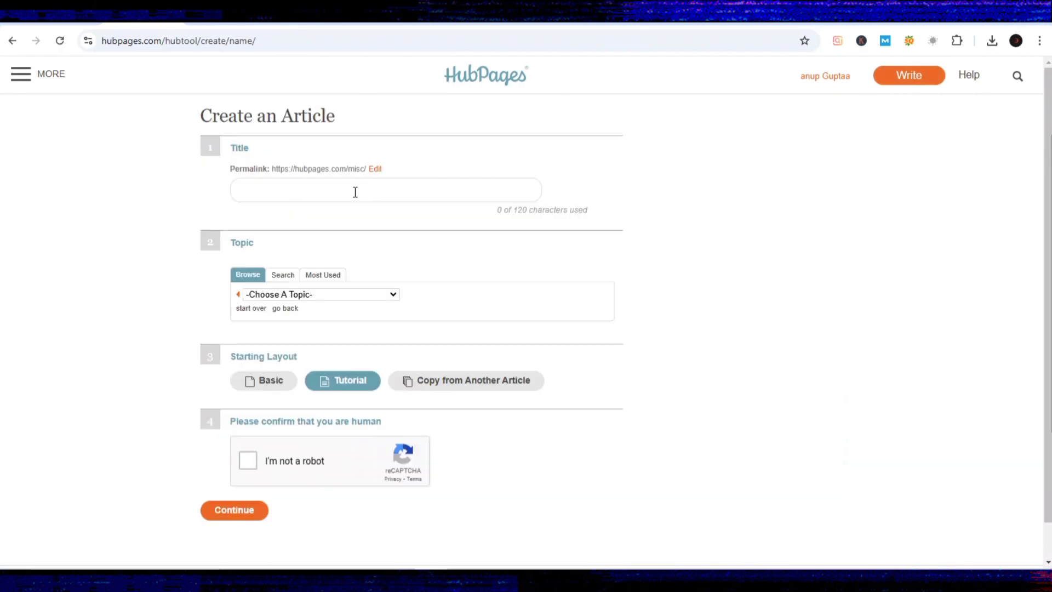
{"action": "left_click", "coordinate": [356, 189]}
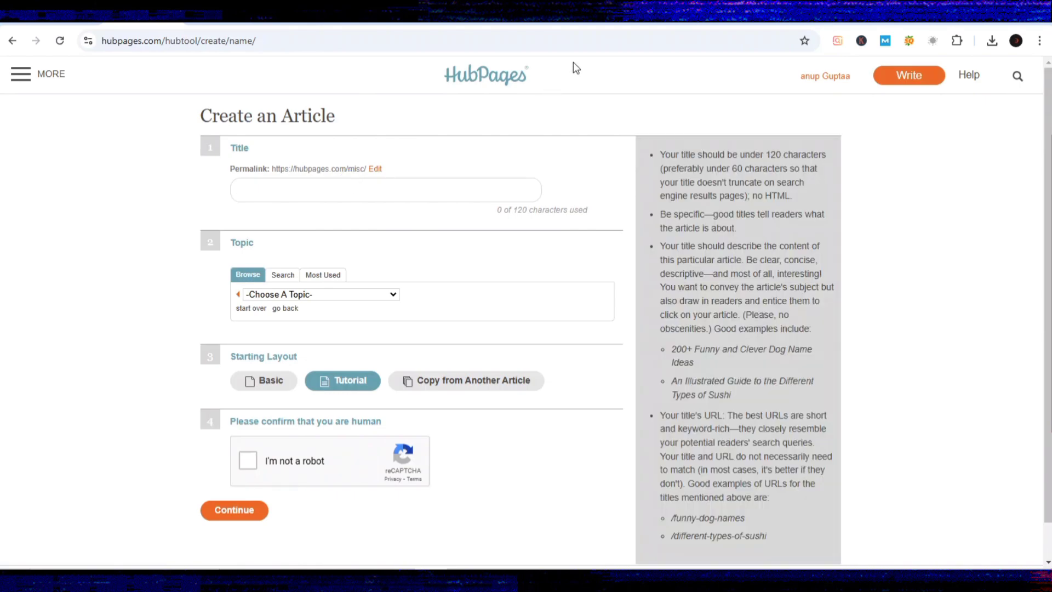
{"action": "left_click", "coordinate": [691, 25]}
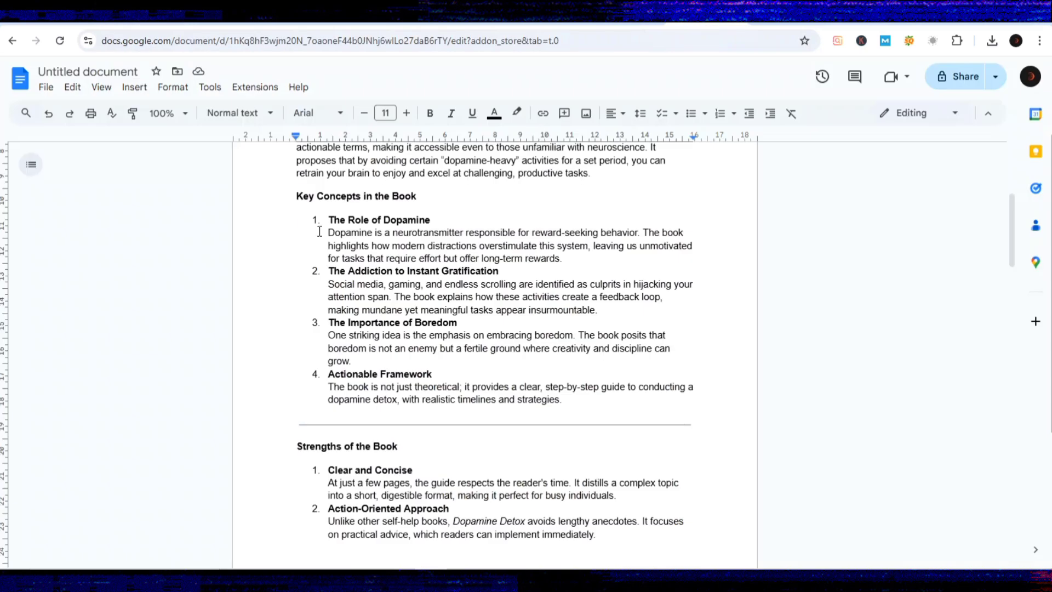
{"action": "scroll", "coordinate": [317, 238], "scroll_direction": "up", "scroll_amount": 5}
{"action": "left_click_drag", "start_coordinate": [295, 224], "coordinate": [373, 213]}
{"action": "key", "text": "ctrl+c"}
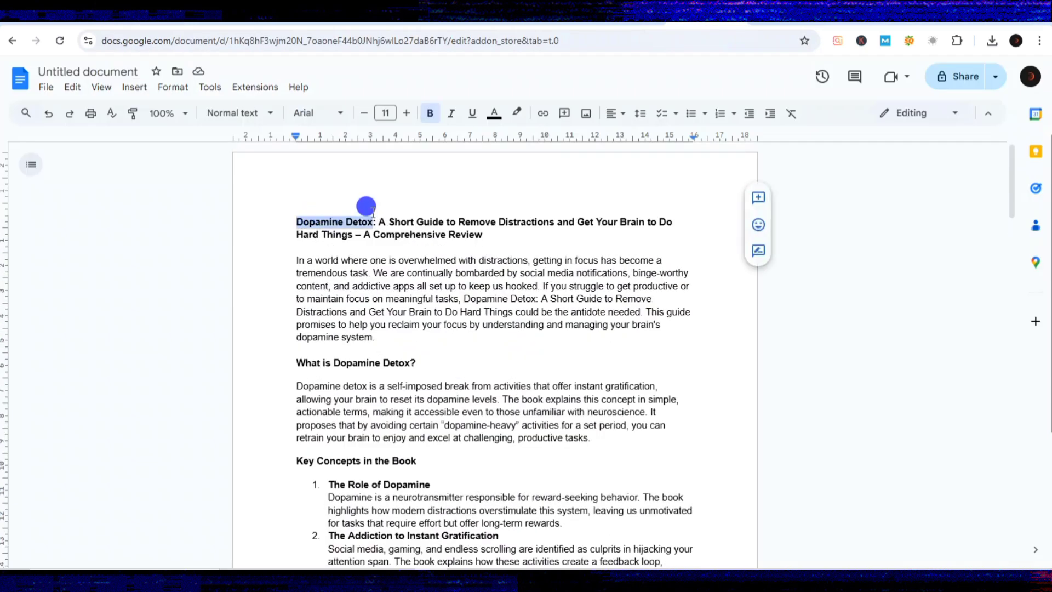
{"action": "key", "text": "ctrl+Tab"}
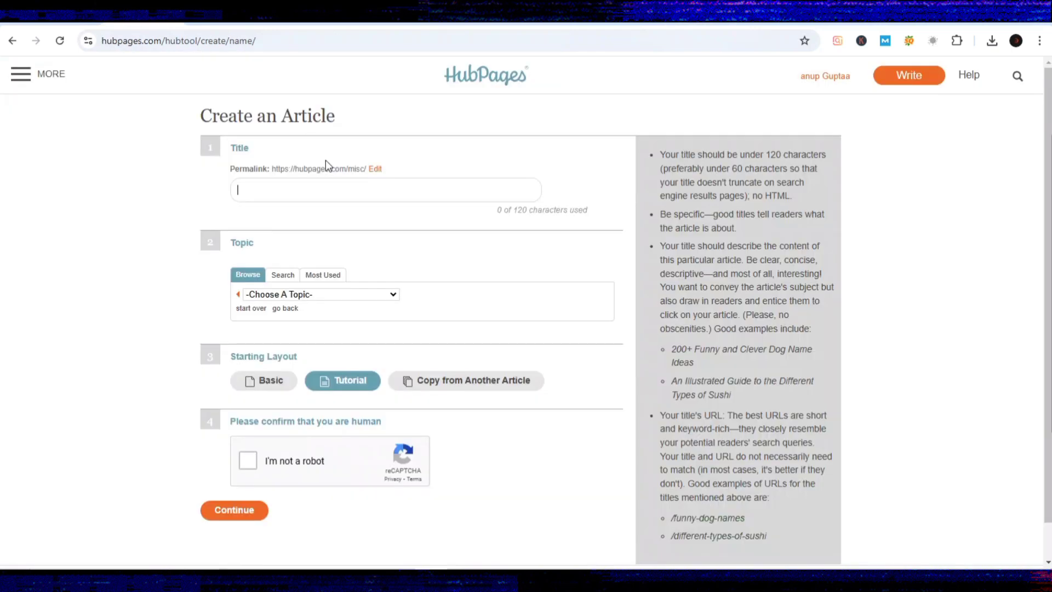
{"action": "key", "text": "ctrl+v"}
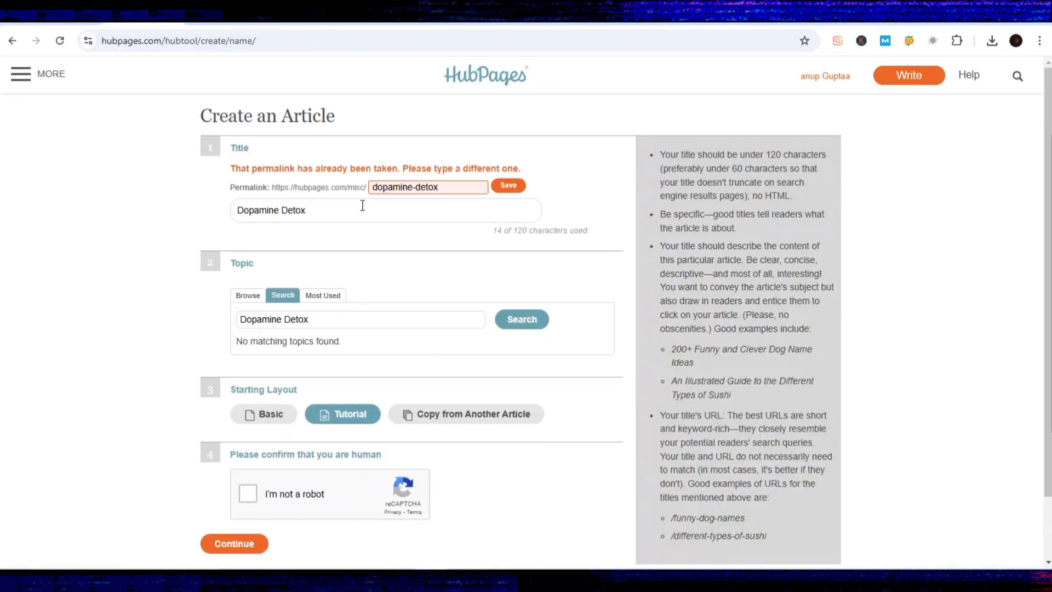
{"action": "type", "text": "2"}
{"action": "key", "text": "Return"}
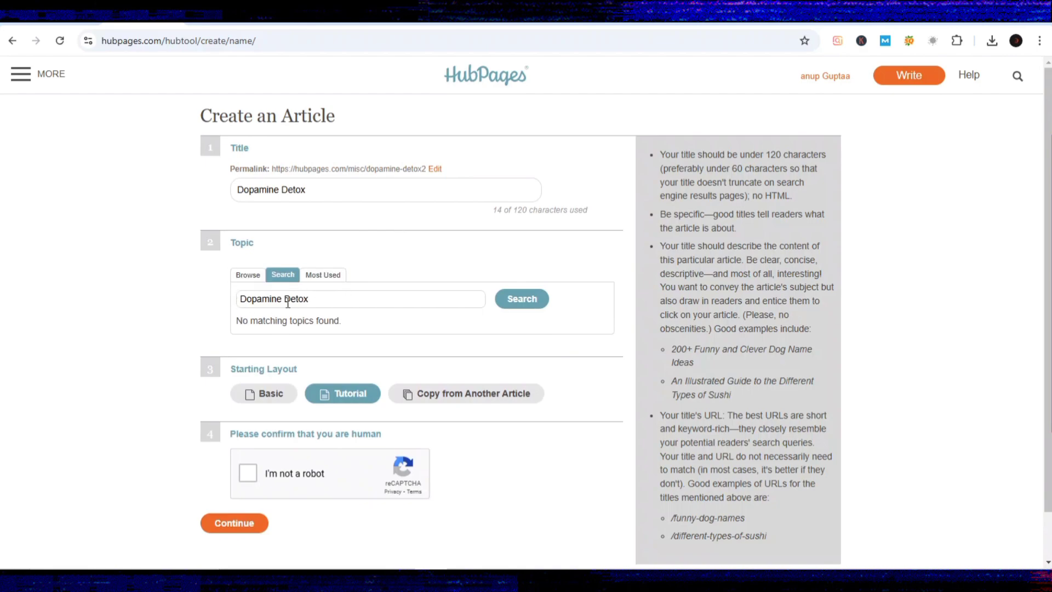
- Set the article's topic to Books, Literature, and Writing » Books & Novels » Bestsellers » New York Times Best Sellers
{"action": "left_click", "coordinate": [528, 302]}
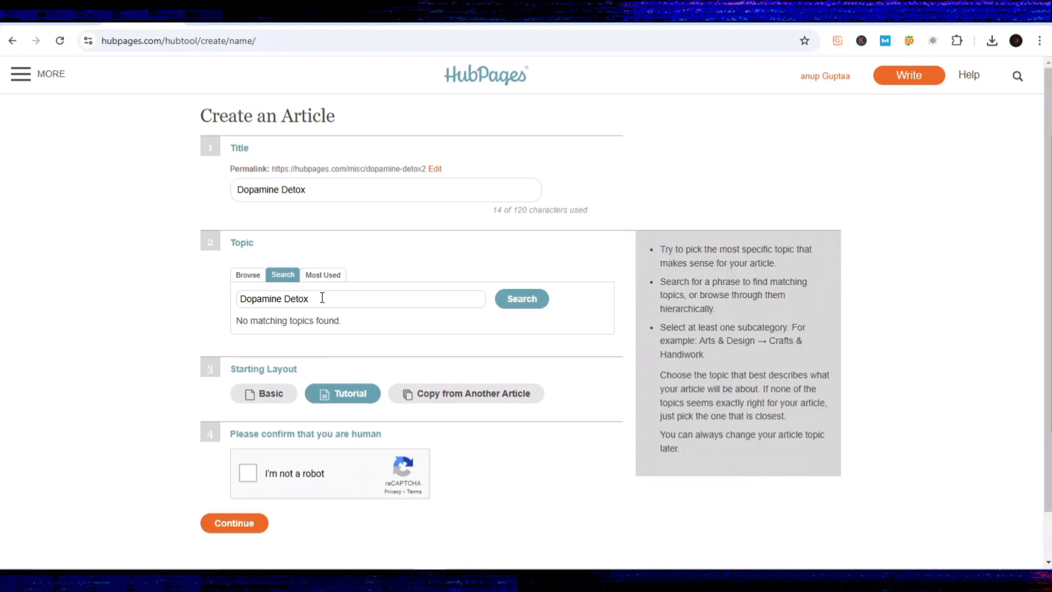
{"action": "left_click", "coordinate": [249, 276]}
{"action": "left_click", "coordinate": [280, 295]}
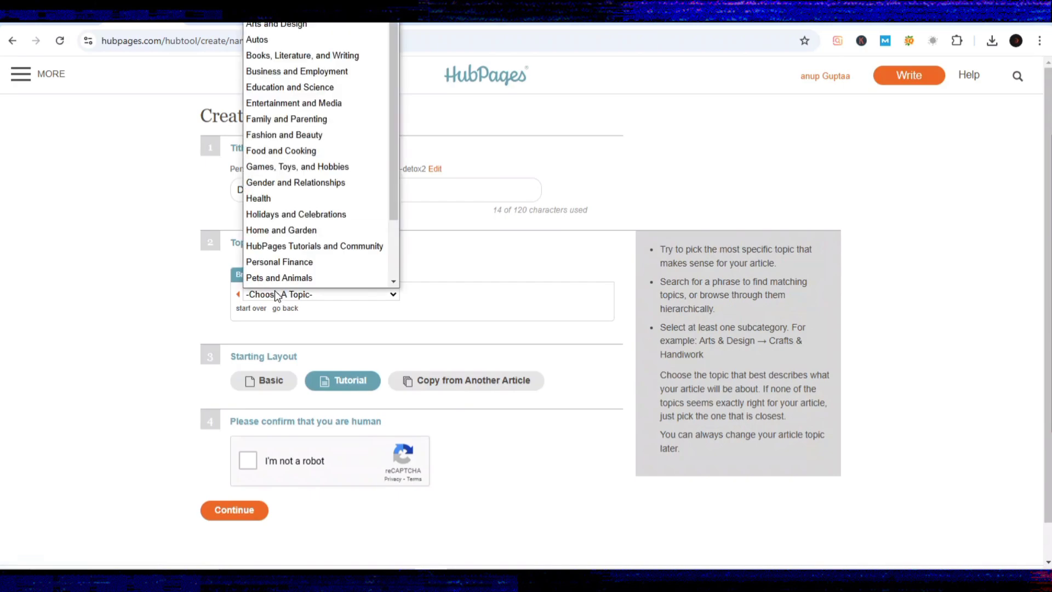
{"action": "left_click", "coordinate": [296, 57]}
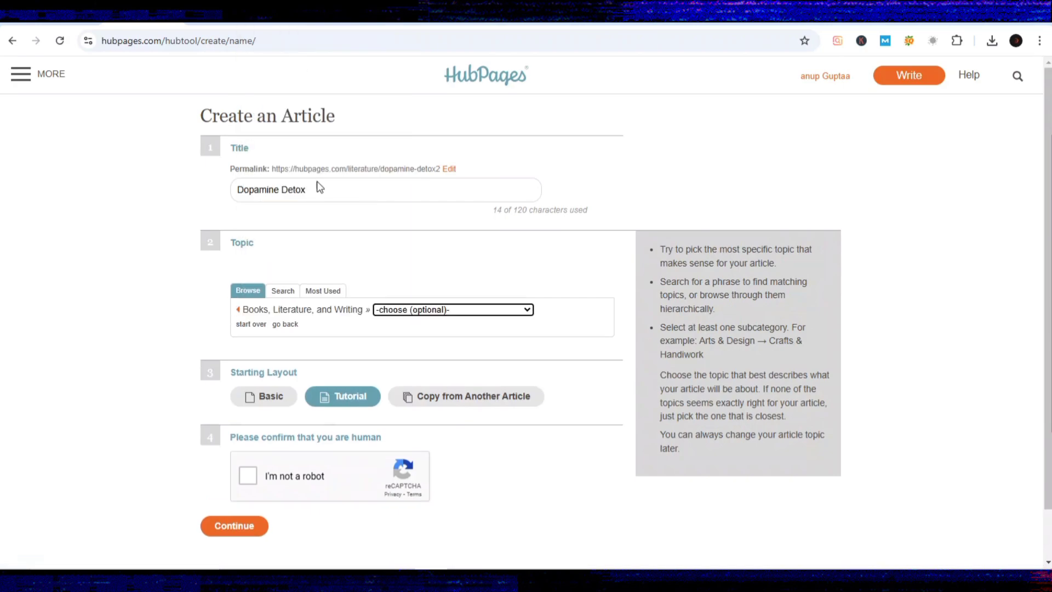
{"action": "left_click", "coordinate": [411, 314]}
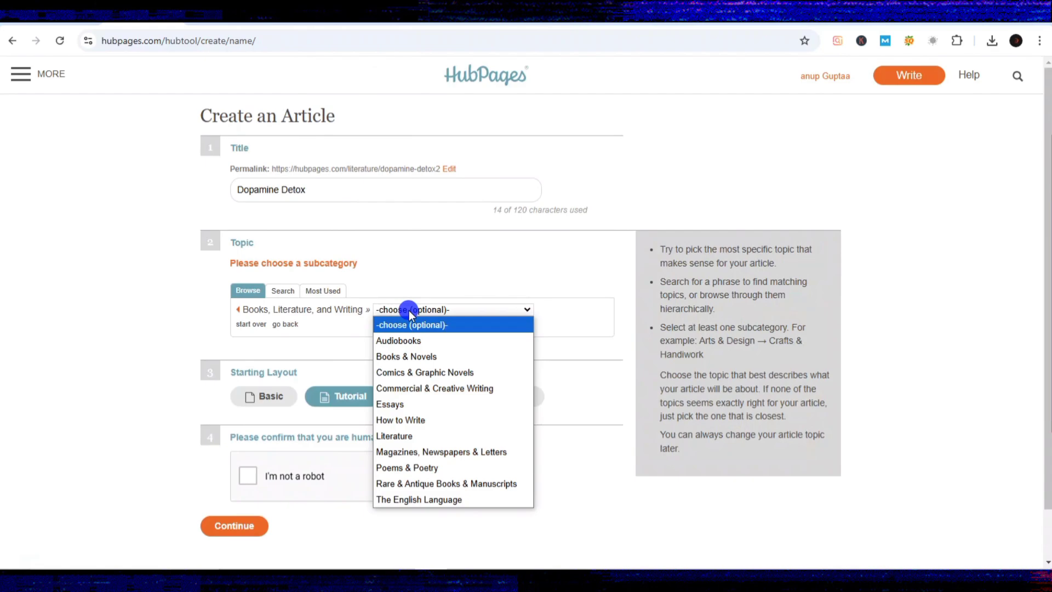
{"action": "left_click", "coordinate": [426, 357]}
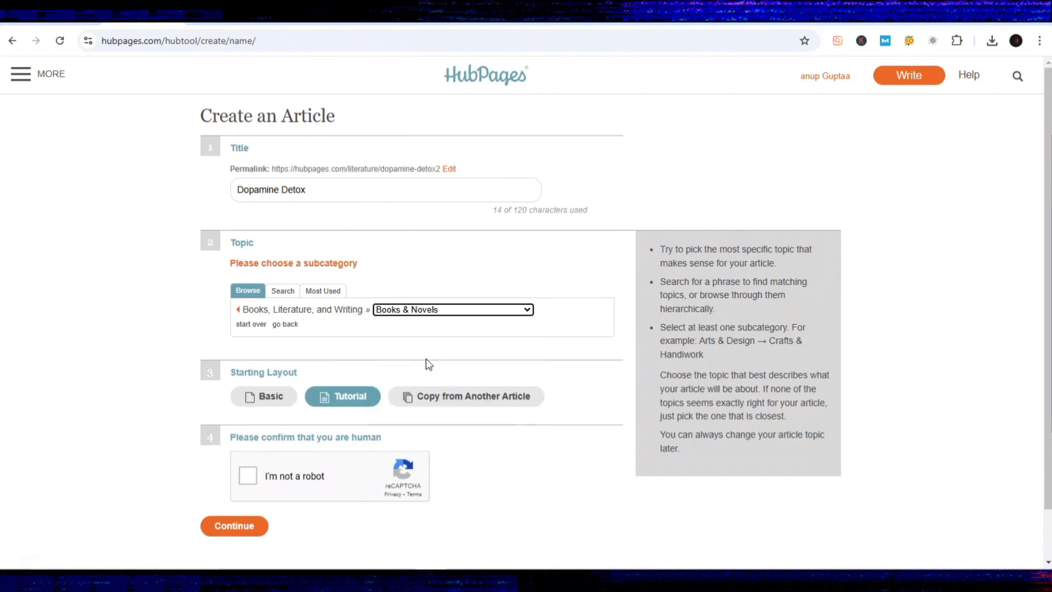
{"action": "left_click", "coordinate": [519, 298]}
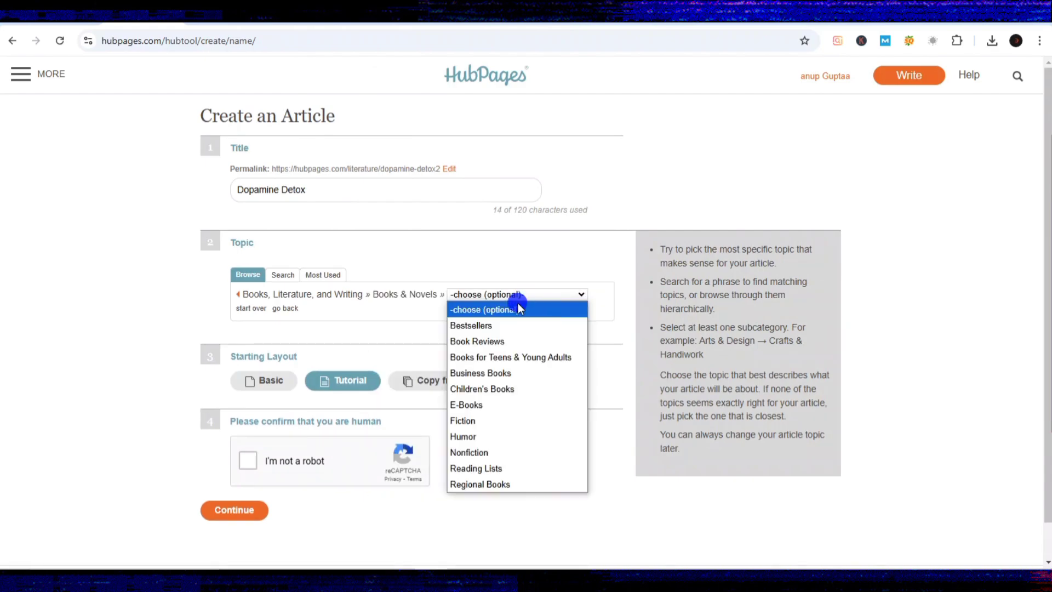
{"action": "left_click", "coordinate": [495, 327]}
{"action": "left_click", "coordinate": [304, 308]}
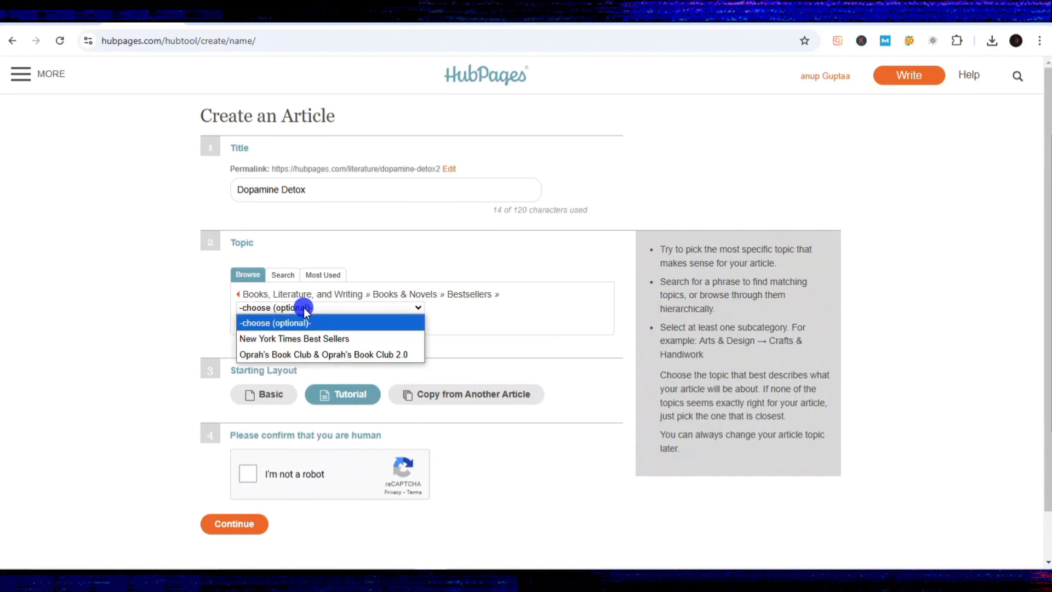
{"action": "left_click", "coordinate": [305, 338]}
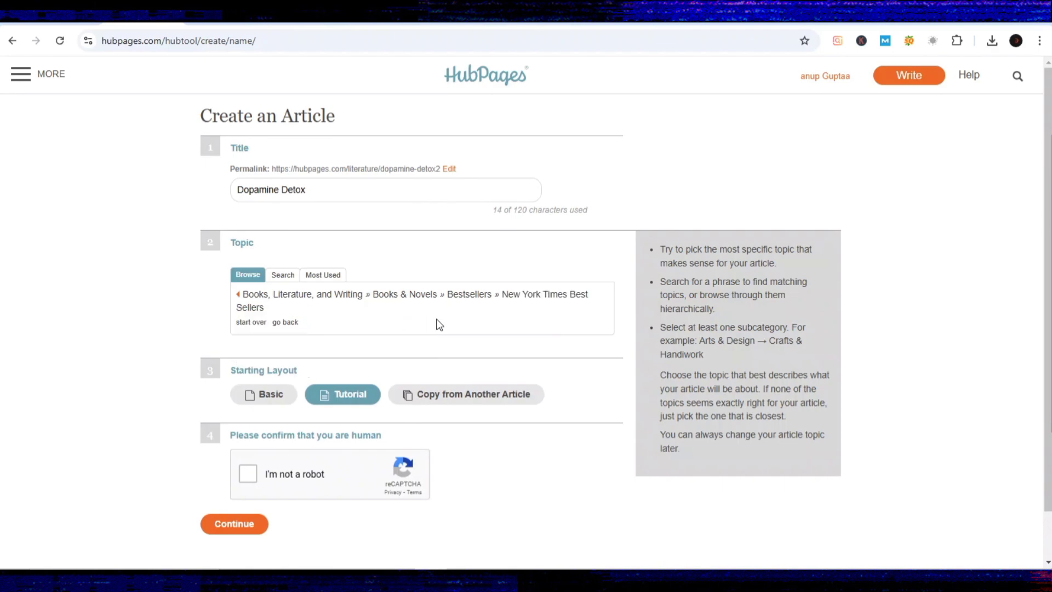
- Reuse the indoblogging article's layout as the starting layout and create the article after completing the human verification
{"action": "scroll", "coordinate": [438, 323], "scroll_direction": "down", "scroll_amount": 1}
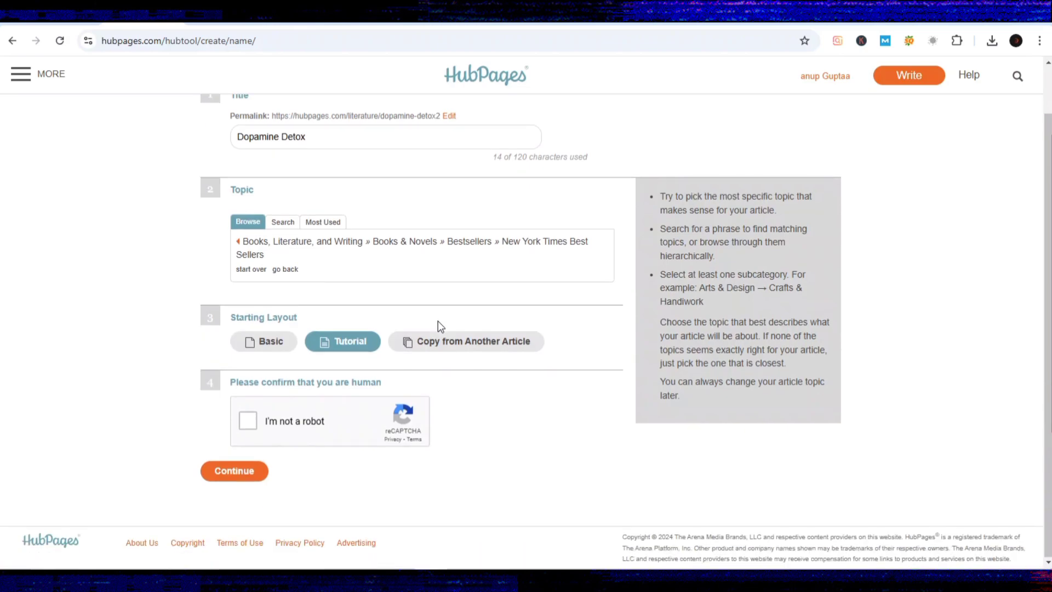
{"action": "left_click", "coordinate": [454, 352]}
{"action": "left_click", "coordinate": [331, 370]}
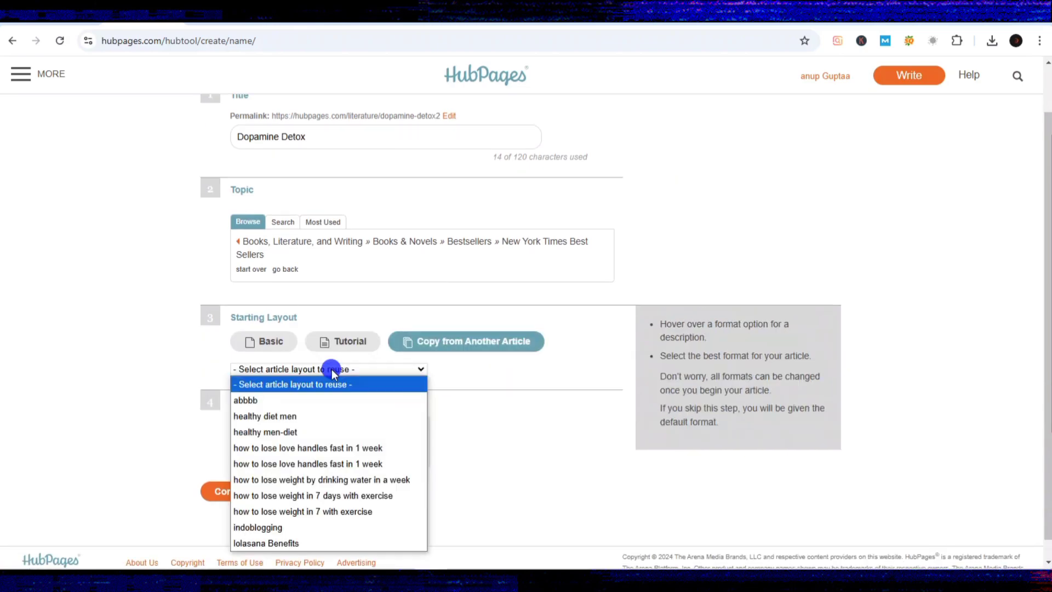
{"action": "left_click", "coordinate": [277, 522]}
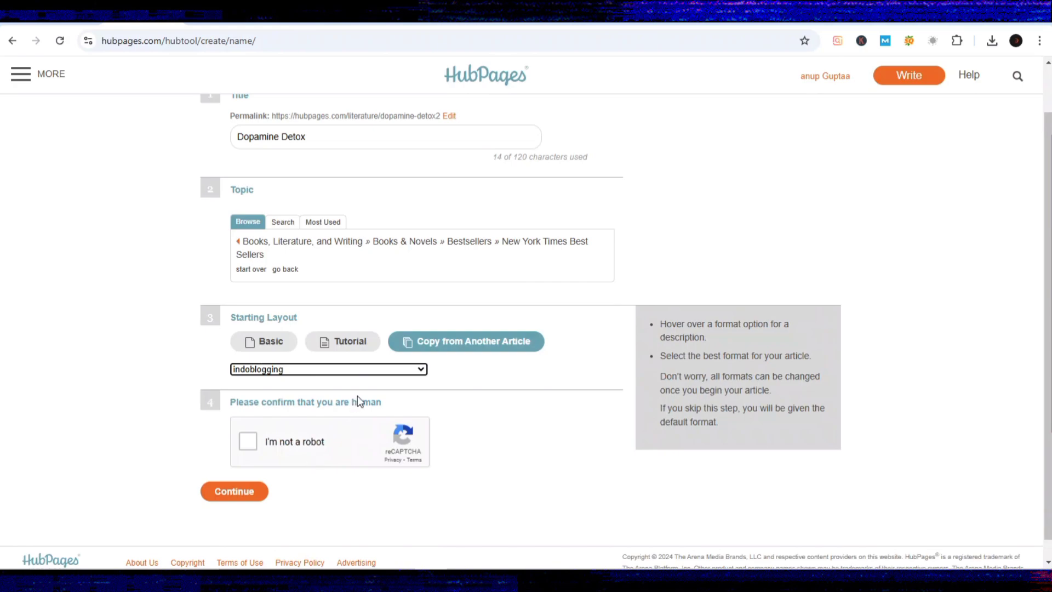
{"action": "left_click", "coordinate": [249, 442]}
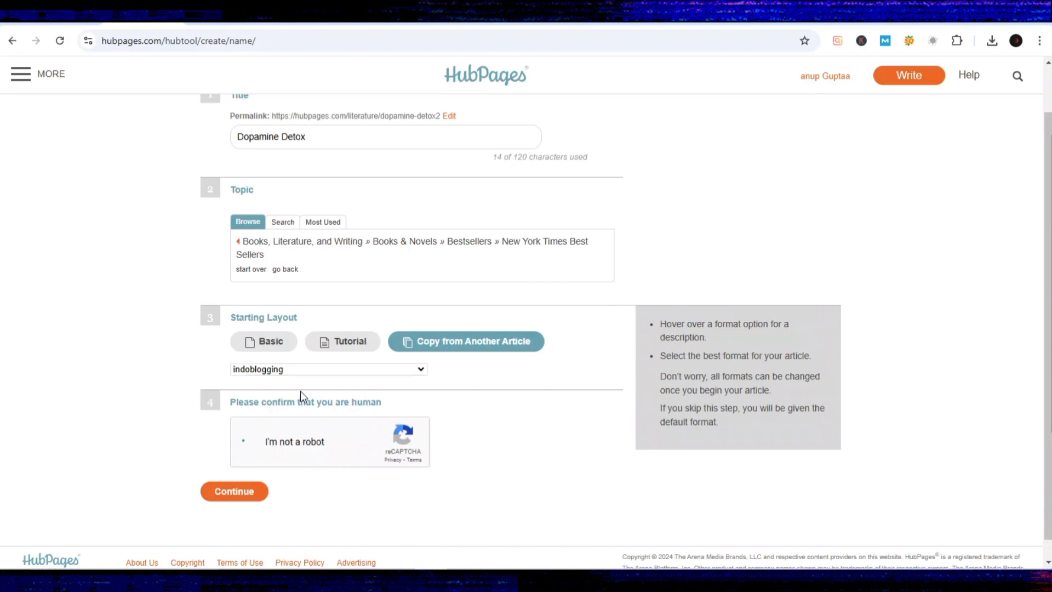
{"action": "left_click", "coordinate": [239, 490]}
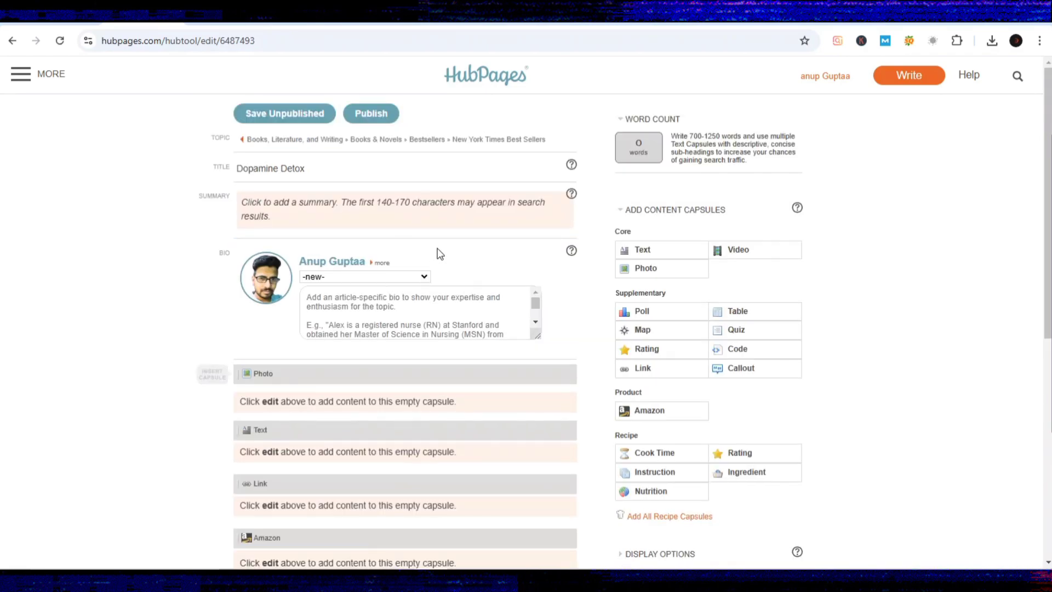
- Fill the article's summary with the Google Docs review's introduction, copied from "In a world where" through "could be the antidote needed."
{"action": "left_click", "coordinate": [326, 209]}
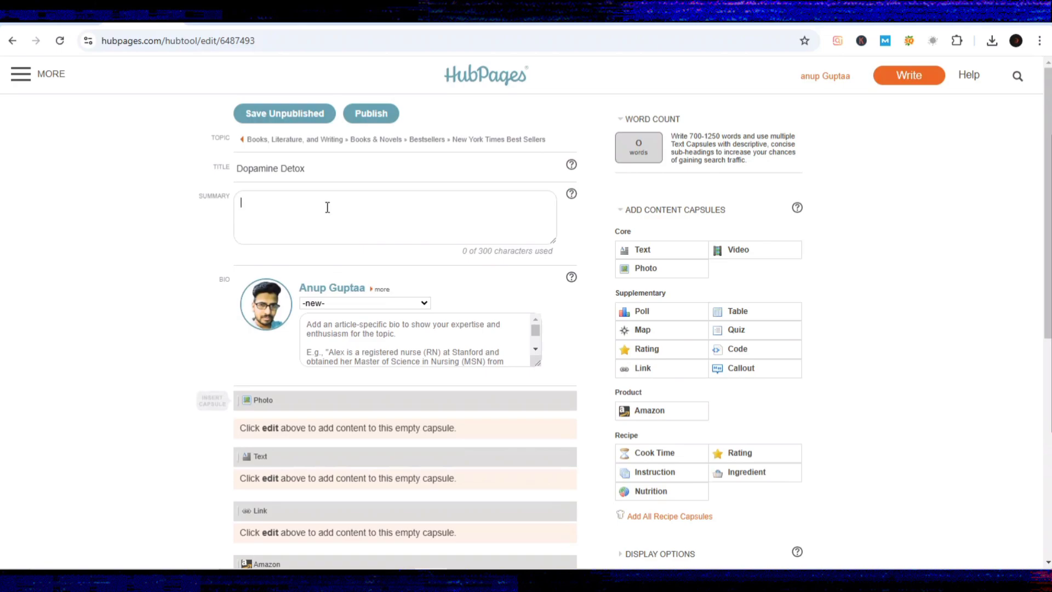
{"action": "left_click", "coordinate": [441, 25]}
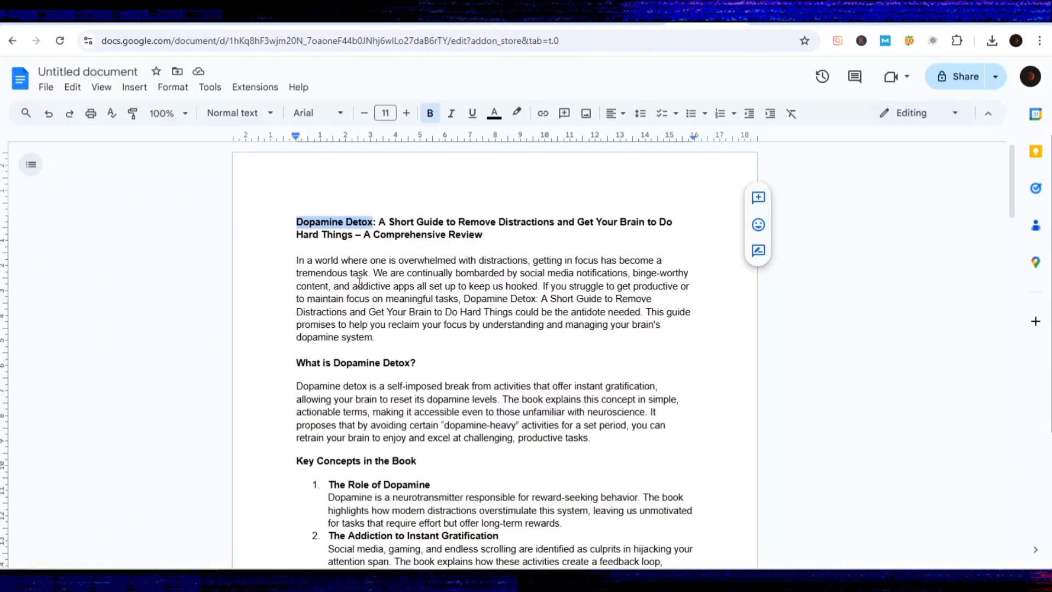
{"action": "left_click", "coordinate": [341, 274]}
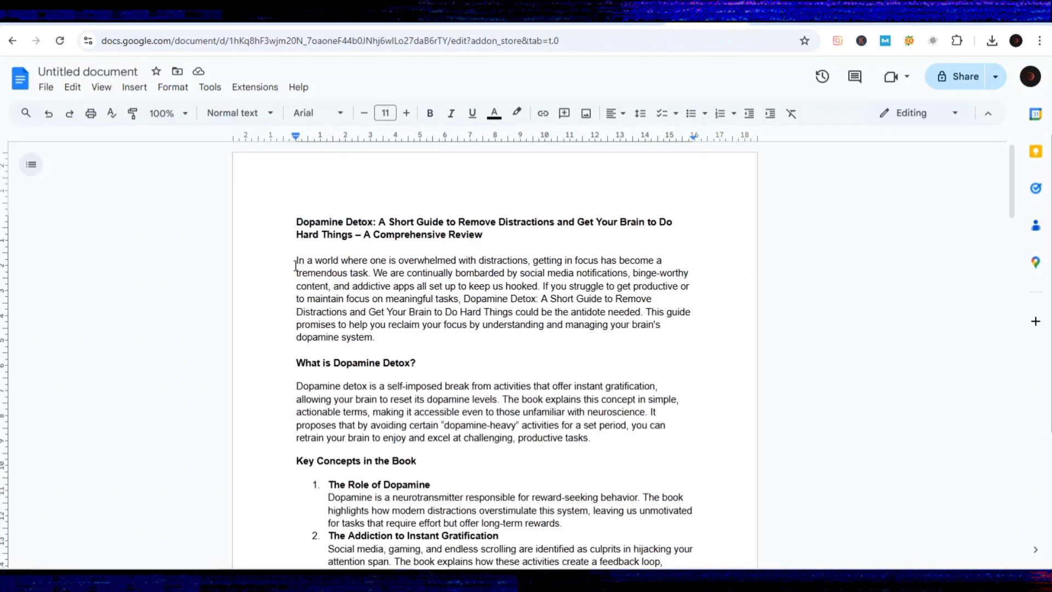
{"action": "left_click_drag", "start_coordinate": [291, 259], "coordinate": [643, 307]}
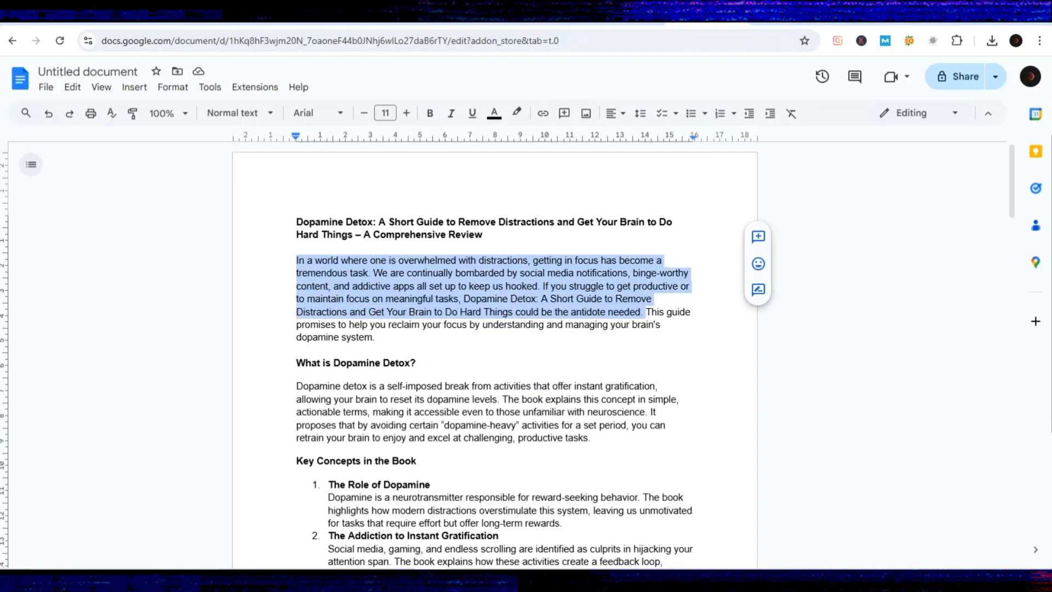
{"action": "key", "text": "ctrl+c"}
{"action": "key", "text": "ctrl+Tab"}
{"action": "left_click", "coordinate": [377, 219]}
{"action": "key", "text": "ctrl+v"}
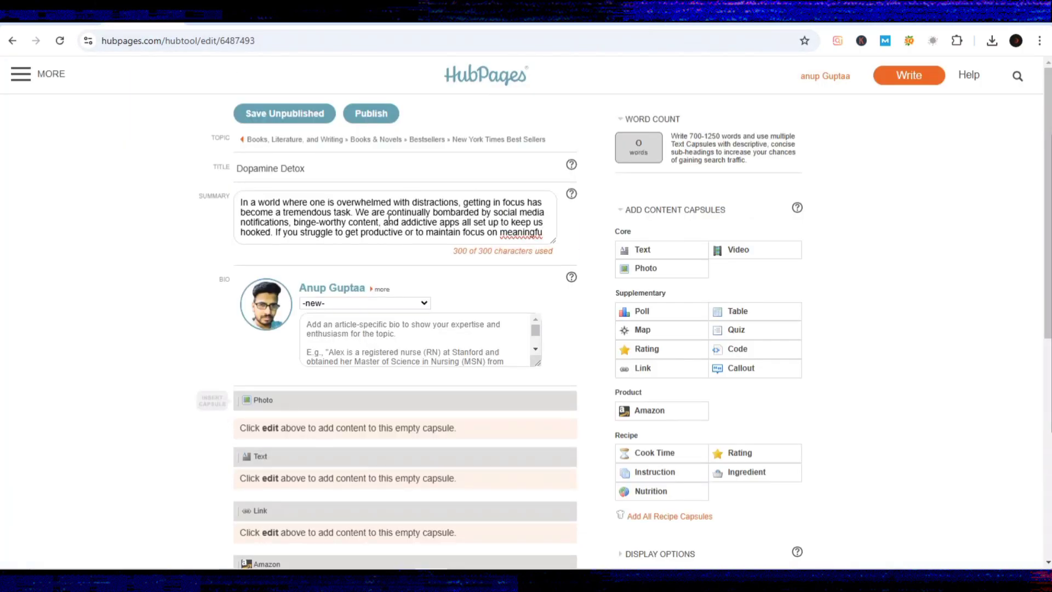
{"action": "scroll", "coordinate": [433, 218], "scroll_direction": "down", "scroll_amount": 3}
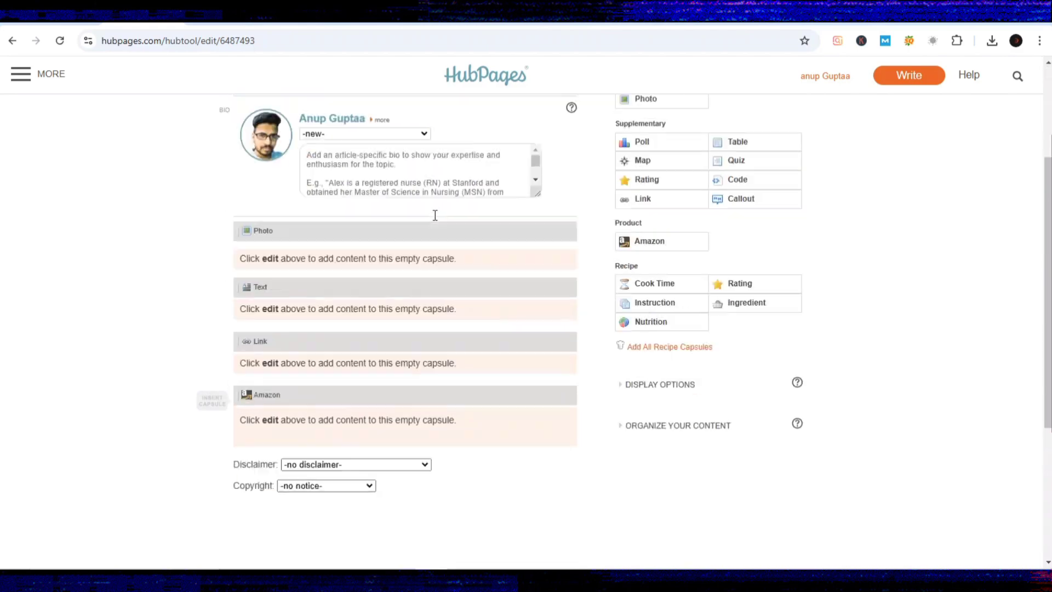
- Replace the article's summary with the Google Docs introduction copied from "In a world where" through "keep us hooked"
{"action": "scroll", "coordinate": [435, 216], "scroll_direction": "up", "scroll_amount": 3}
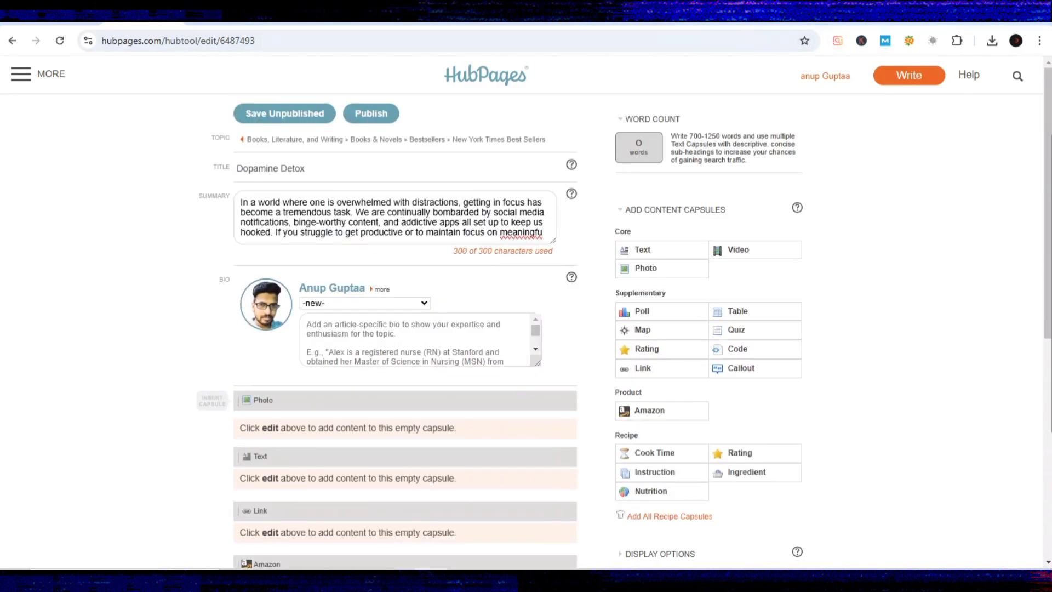
{"action": "key", "text": "ctrl+shift+Tab"}
{"action": "left_click", "coordinate": [431, 260]}
{"action": "left_click_drag", "start_coordinate": [290, 261], "coordinate": [534, 284]}
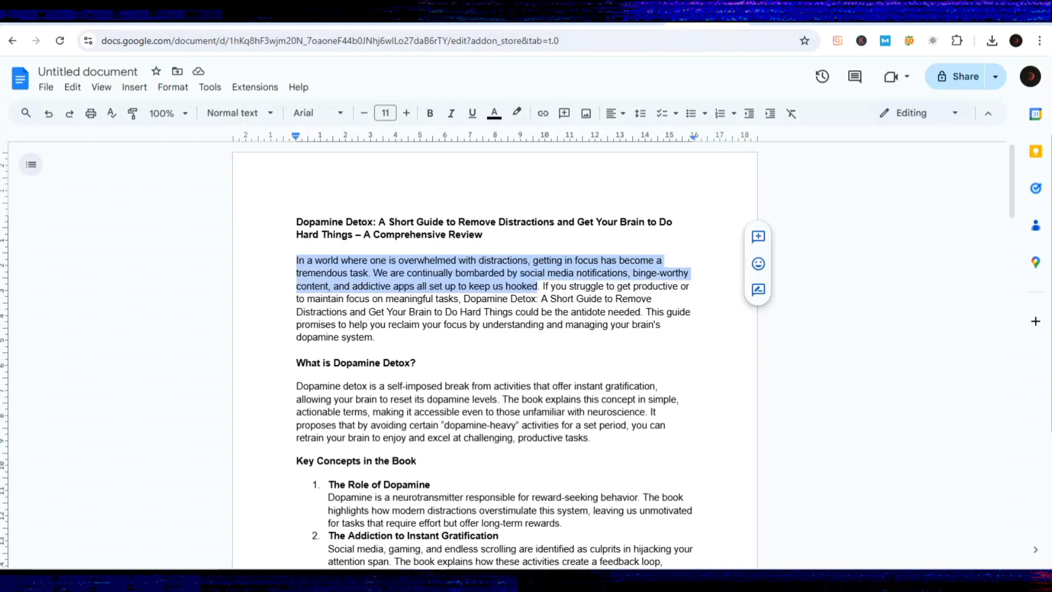
{"action": "key", "text": "ctrl+Tab"}
{"action": "key", "text": "ctrl+a"}
{"action": "key", "text": "ctrl+v"}
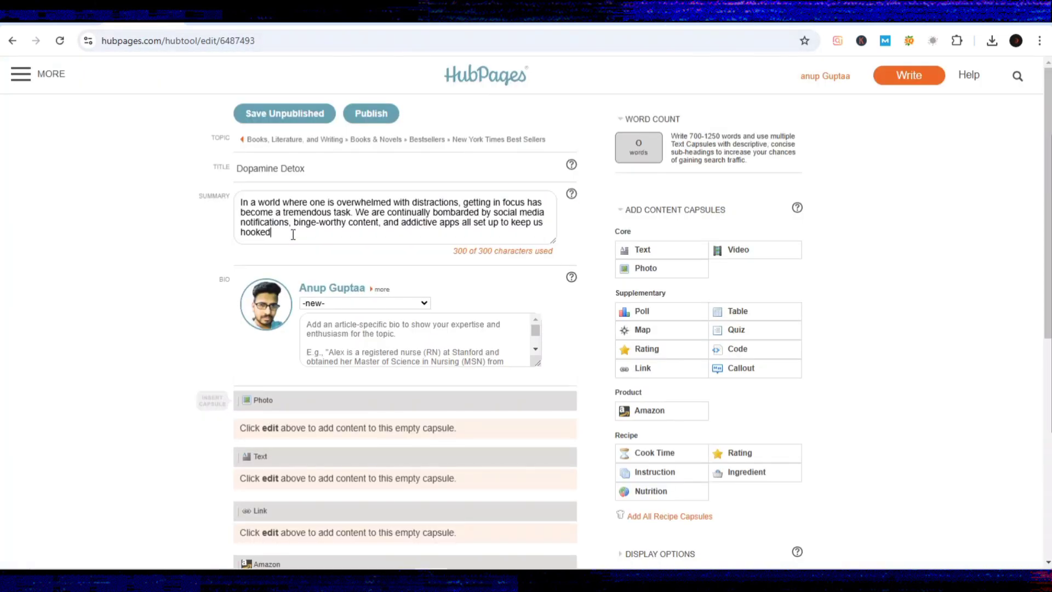
{"action": "left_click", "coordinate": [237, 267]}
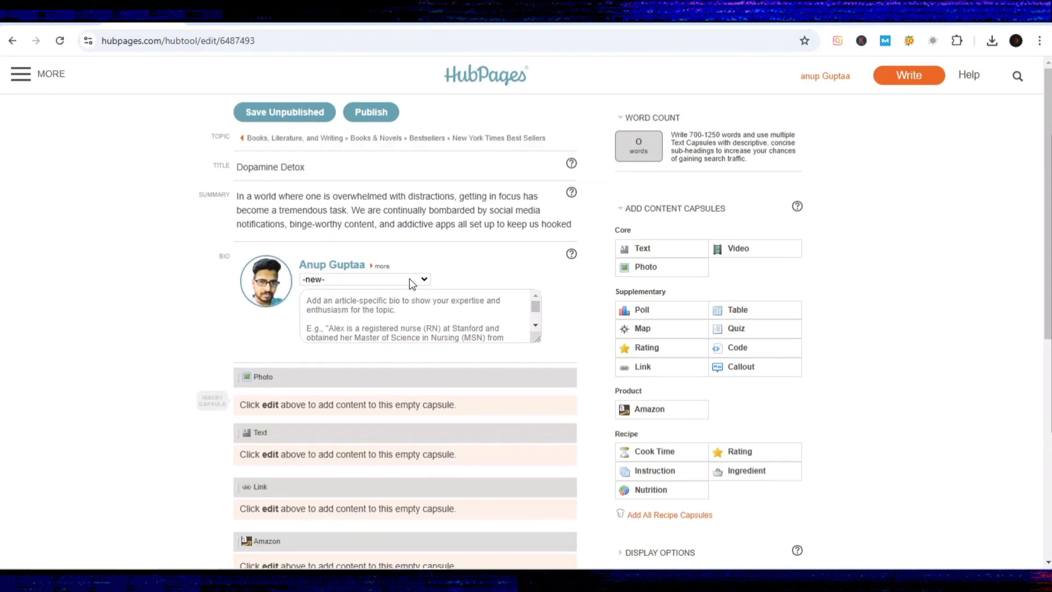
- Try to upload the _672d749b-be5e-42ac-98bd-bfeb81051628 image from Downloads into the Photo capsule and save it
{"action": "scroll", "coordinate": [412, 283], "scroll_direction": "down", "scroll_amount": 3}
{"action": "mouse_move", "coordinate": [282, 237]}
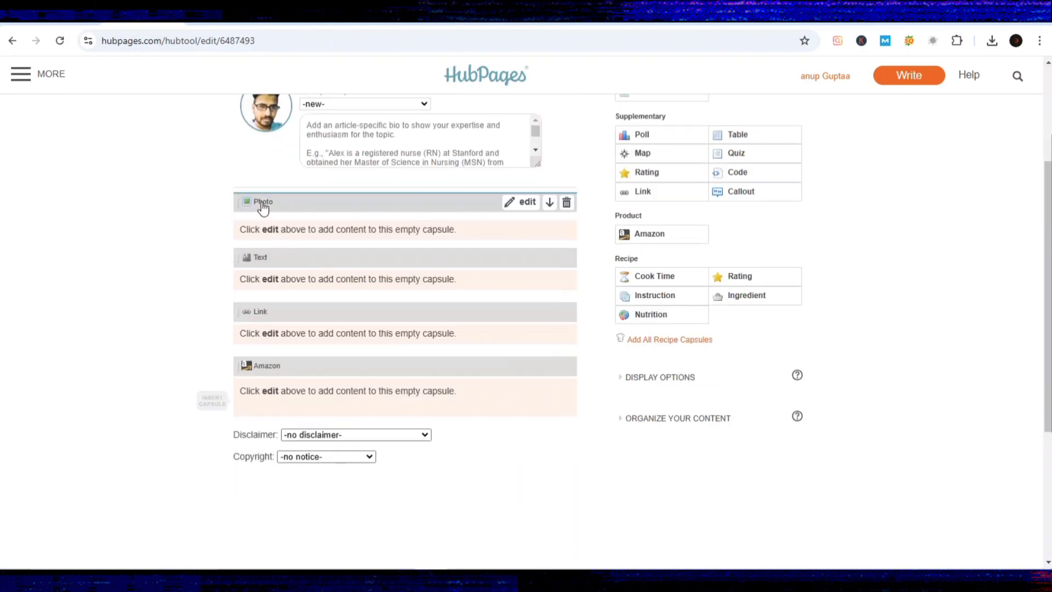
{"action": "left_click", "coordinate": [521, 202]}
{"action": "left_click", "coordinate": [373, 317]}
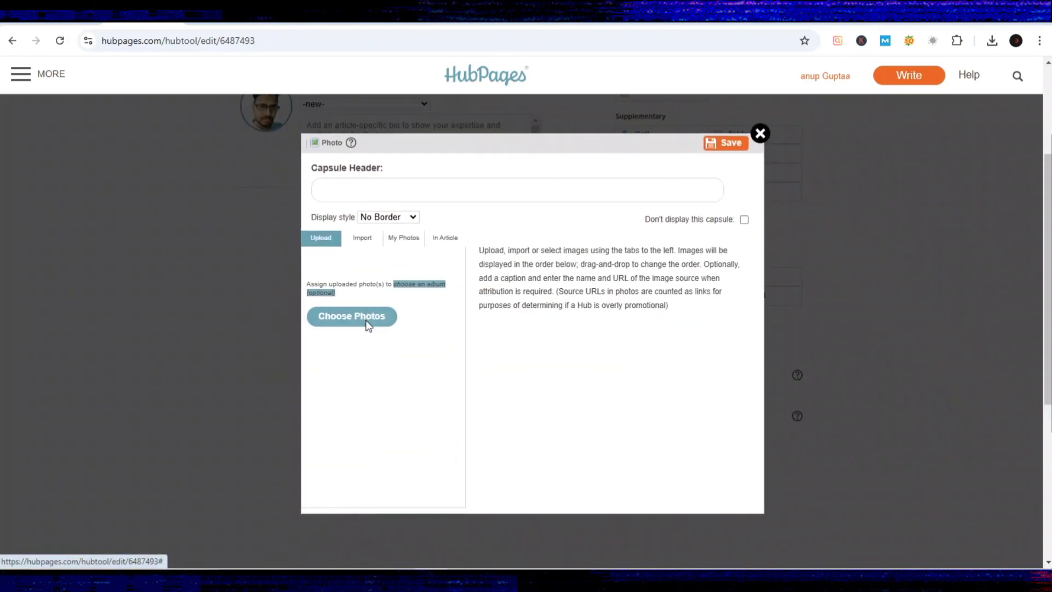
{"action": "left_click", "coordinate": [172, 109]}
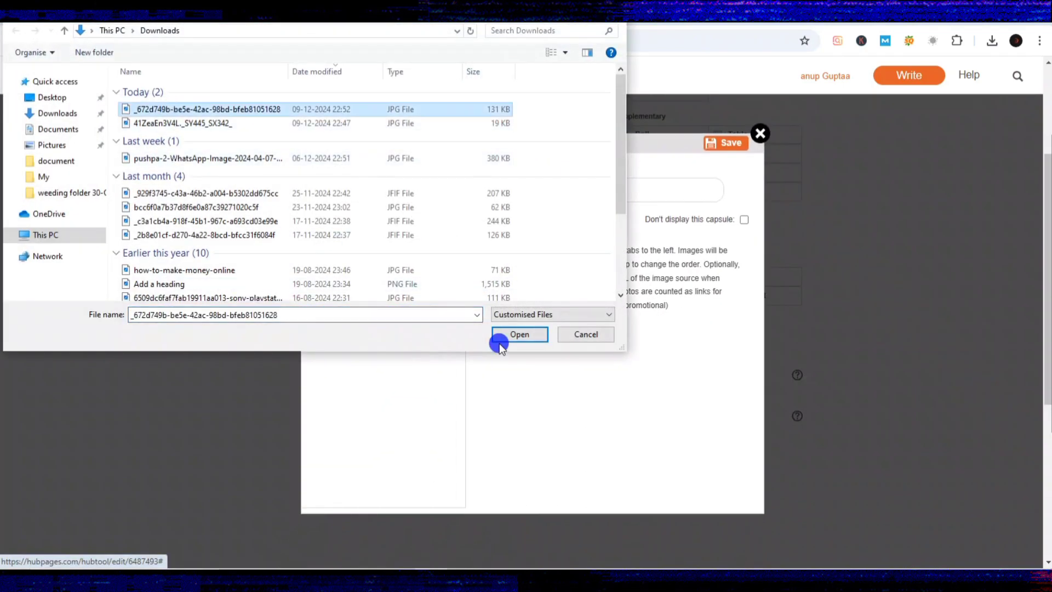
{"action": "left_click", "coordinate": [505, 333]}
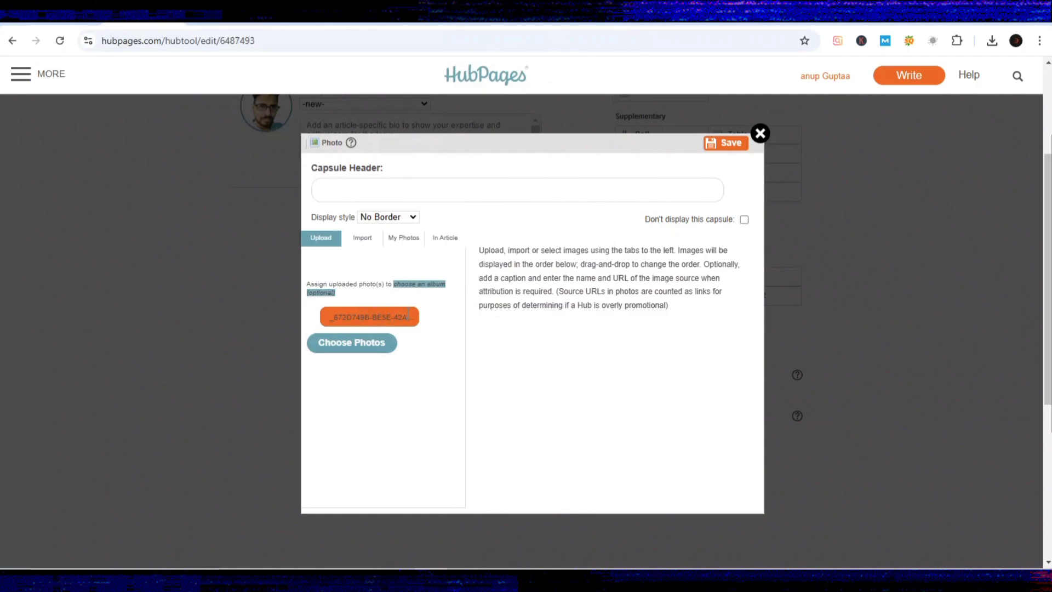
{"action": "left_click", "coordinate": [717, 145]}
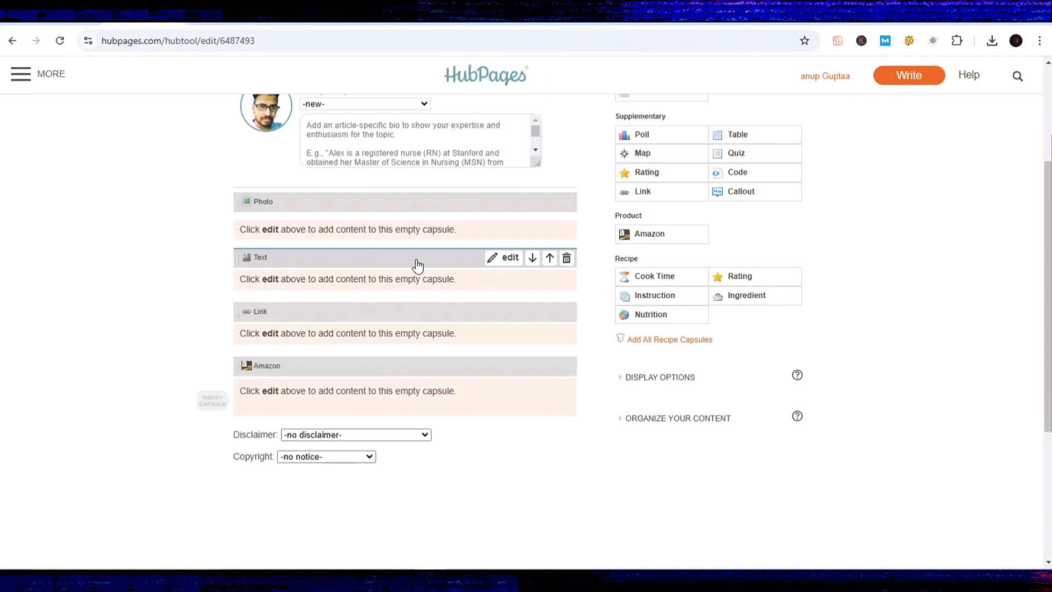
- Give the Text capsule the full Google Docs heading, "Dopamine Detox: A Short Guide to Remove Distractions" through "A Comprehensive Review", as its header
{"action": "left_click", "coordinate": [488, 258]}
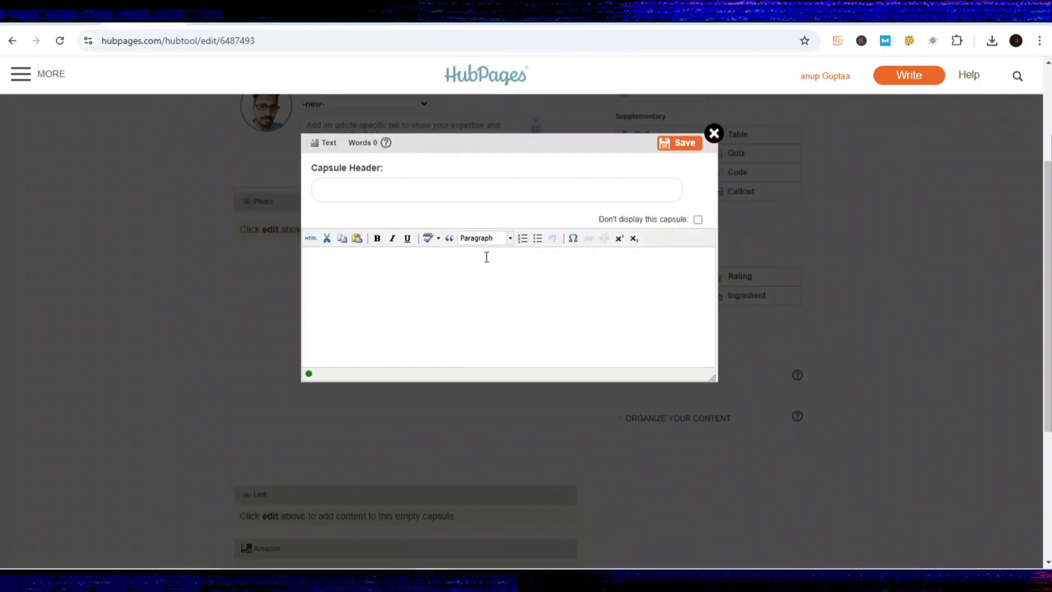
{"action": "left_click", "coordinate": [388, 276]}
{"action": "left_click", "coordinate": [465, 24]}
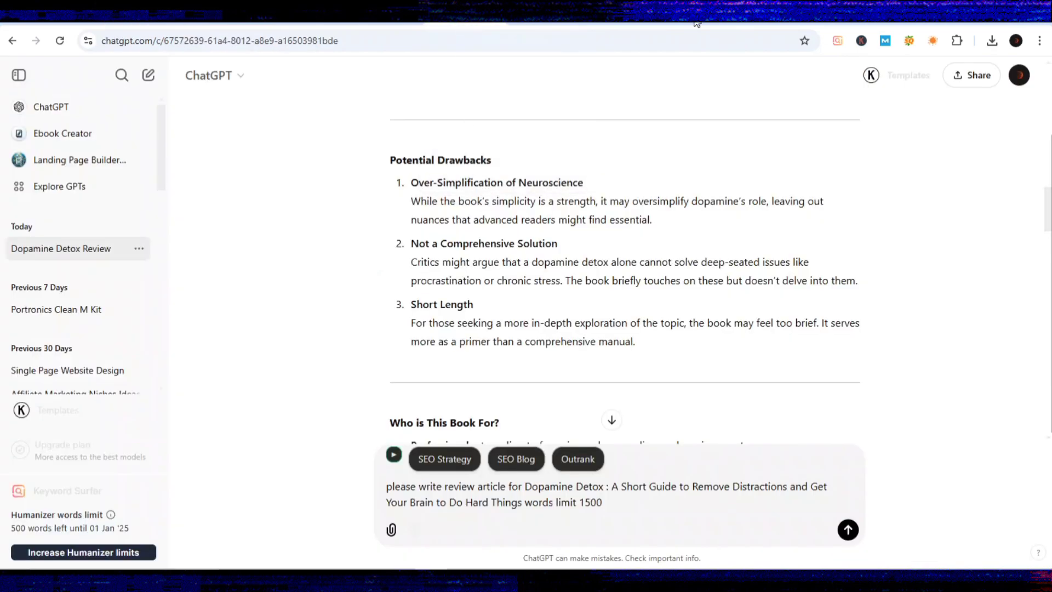
{"action": "left_click", "coordinate": [696, 24]}
{"action": "left_click", "coordinate": [369, 259]}
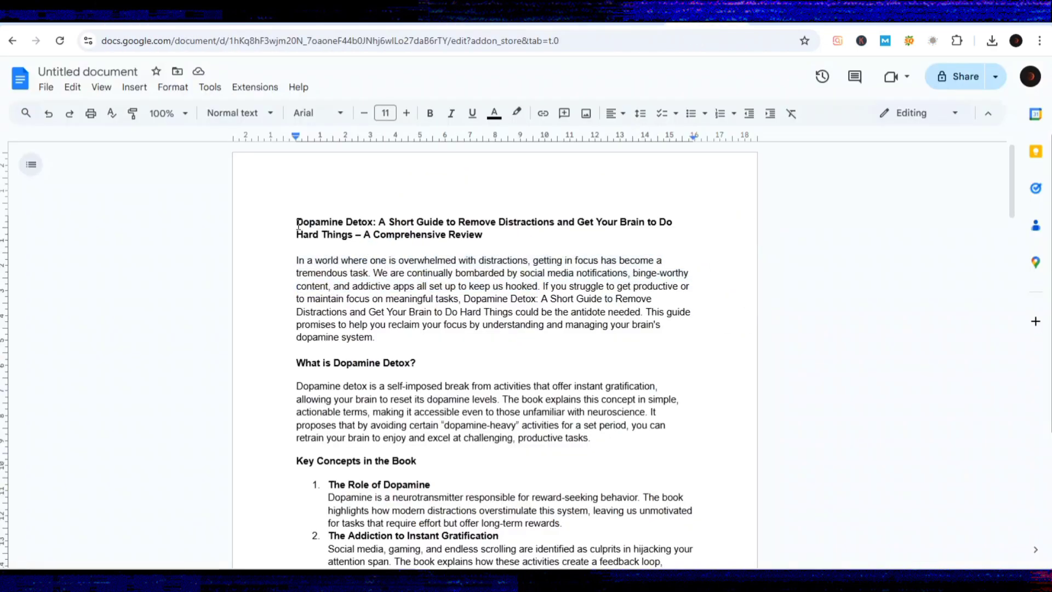
{"action": "left_click_drag", "start_coordinate": [298, 224], "coordinate": [475, 241]}
{"action": "key", "text": "ctrl+c"}
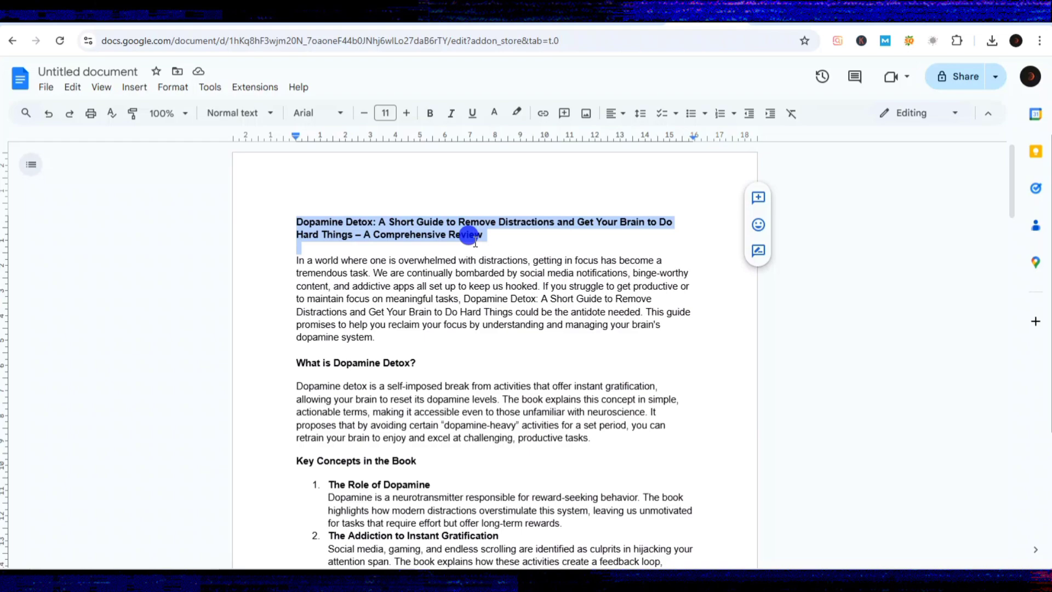
{"action": "left_click", "coordinate": [351, 24]}
{"action": "left_click", "coordinate": [344, 181]}
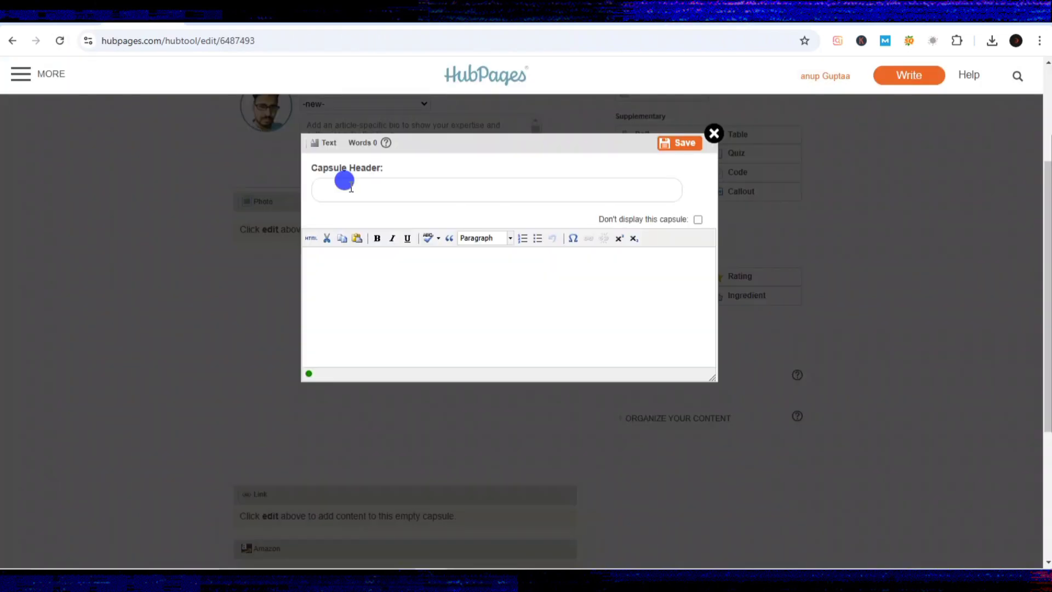
{"action": "key", "text": "ctrl+v"}
- Fill the Text capsule's body with the Google Docs review from "In a world where" through the end of the Conclusion
{"action": "left_click", "coordinate": [367, 281]}
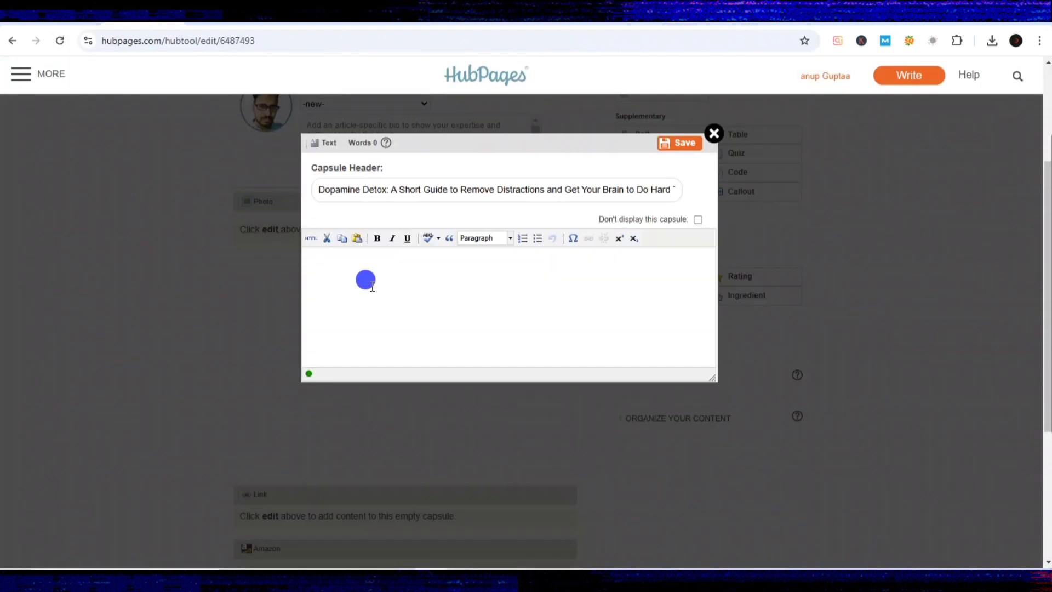
{"action": "key", "text": "ctrl+shift+Tab"}
{"action": "left_click", "coordinate": [476, 255]}
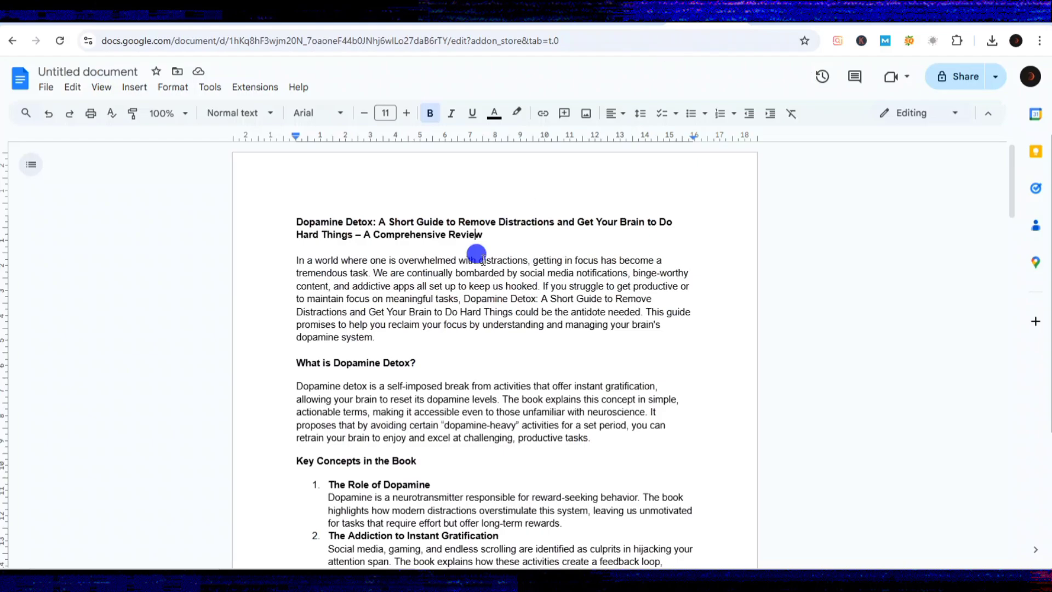
{"action": "left_click", "coordinate": [289, 252]}
{"action": "left_click_drag", "start_coordinate": [297, 260], "coordinate": [386, 316]}
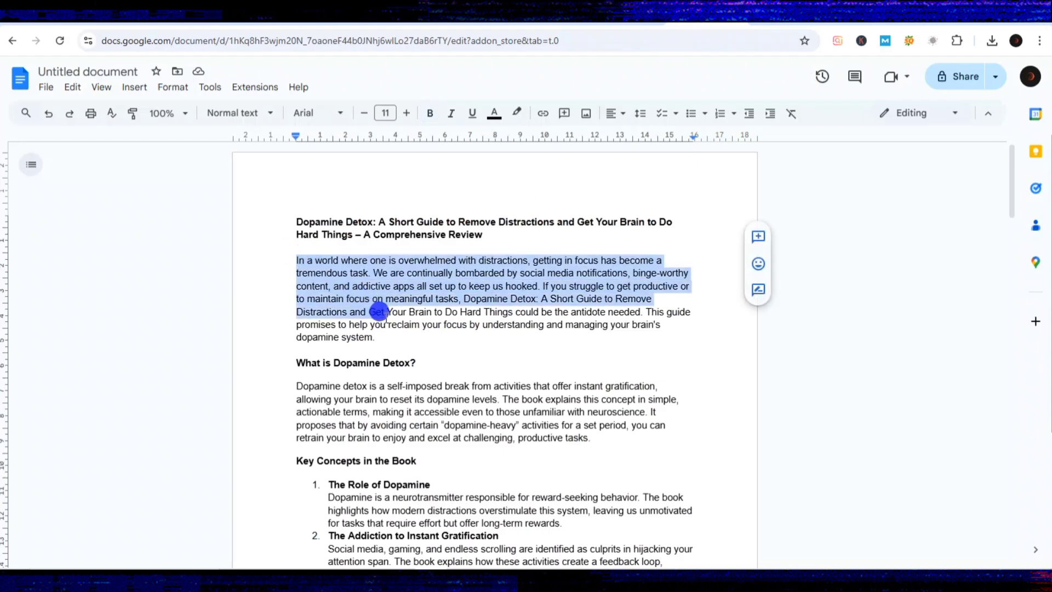
{"action": "scroll", "coordinate": [378, 311], "scroll_direction": "down", "scroll_amount": 20}
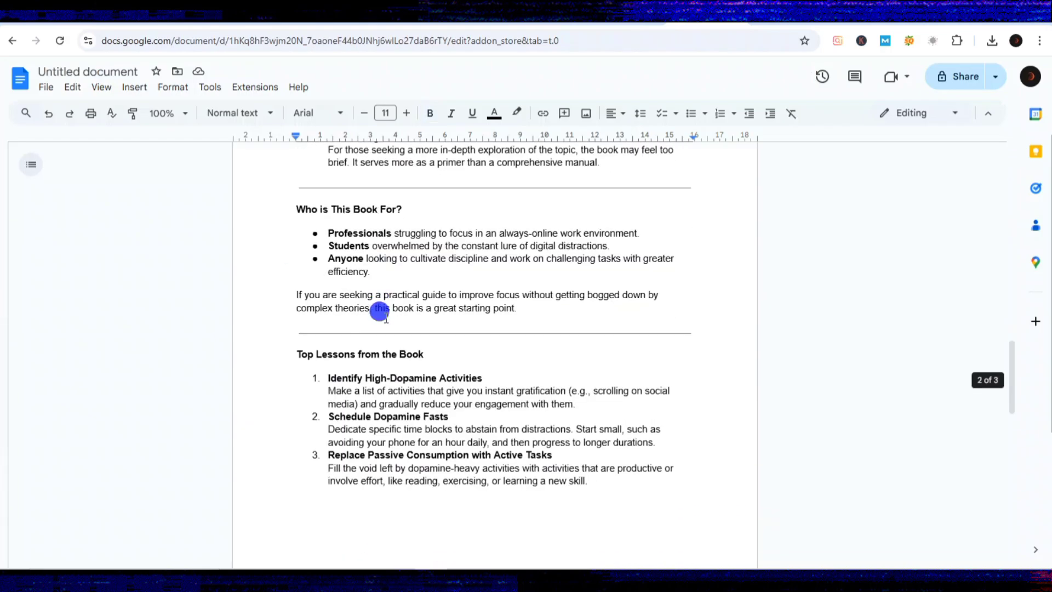
{"action": "scroll", "coordinate": [379, 310], "scroll_direction": "down", "scroll_amount": 4}
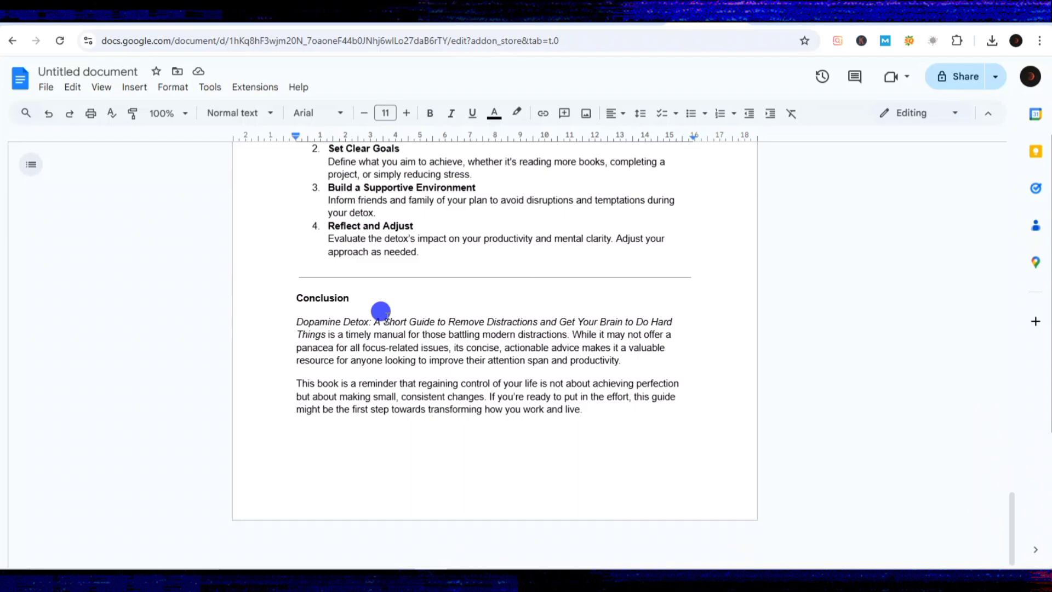
{"action": "scroll", "coordinate": [457, 347], "scroll_direction": "up", "scroll_amount": 20}
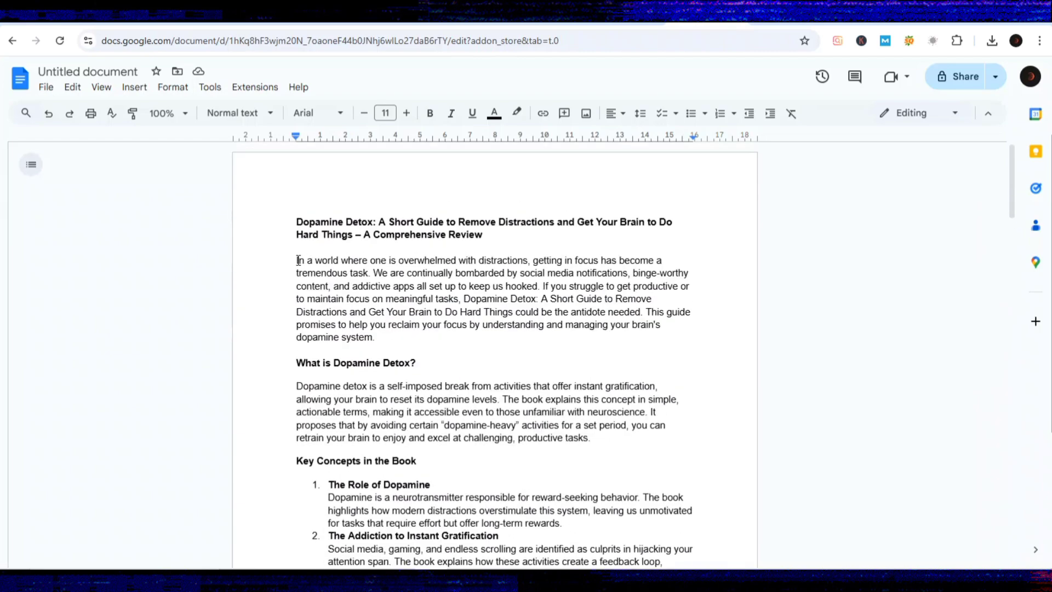
{"action": "left_click_drag", "start_coordinate": [299, 260], "coordinate": [519, 458]}
{"action": "scroll", "coordinate": [462, 442], "scroll_direction": "down", "scroll_amount": 12}
{"action": "scroll", "coordinate": [518, 457], "scroll_direction": "down", "scroll_amount": 7}
{"action": "scroll", "coordinate": [519, 458], "scroll_direction": "down", "scroll_amount": 11}
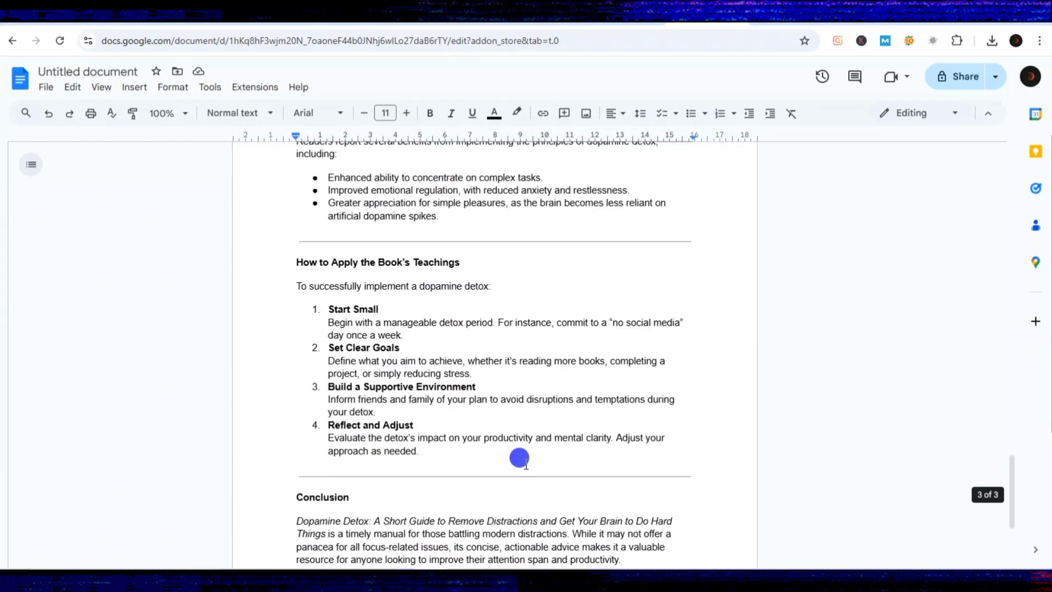
{"action": "scroll", "coordinate": [519, 458], "scroll_direction": "down", "scroll_amount": 4}
{"action": "left_click", "coordinate": [573, 426], "text": "shift"}
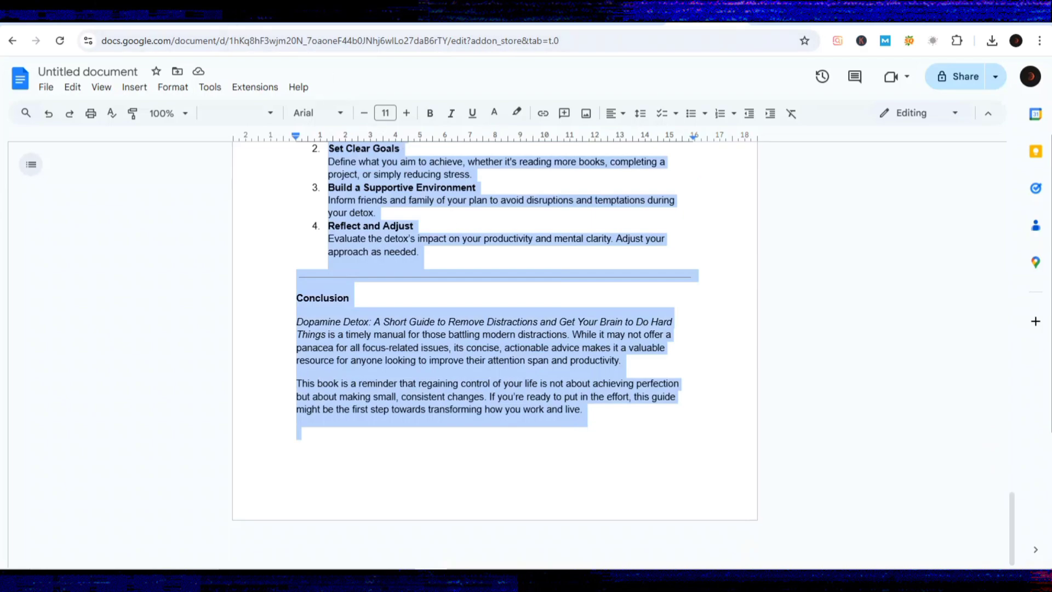
{"action": "key", "text": "ctrl+Tab"}
{"action": "key", "text": "ctrl+v"}
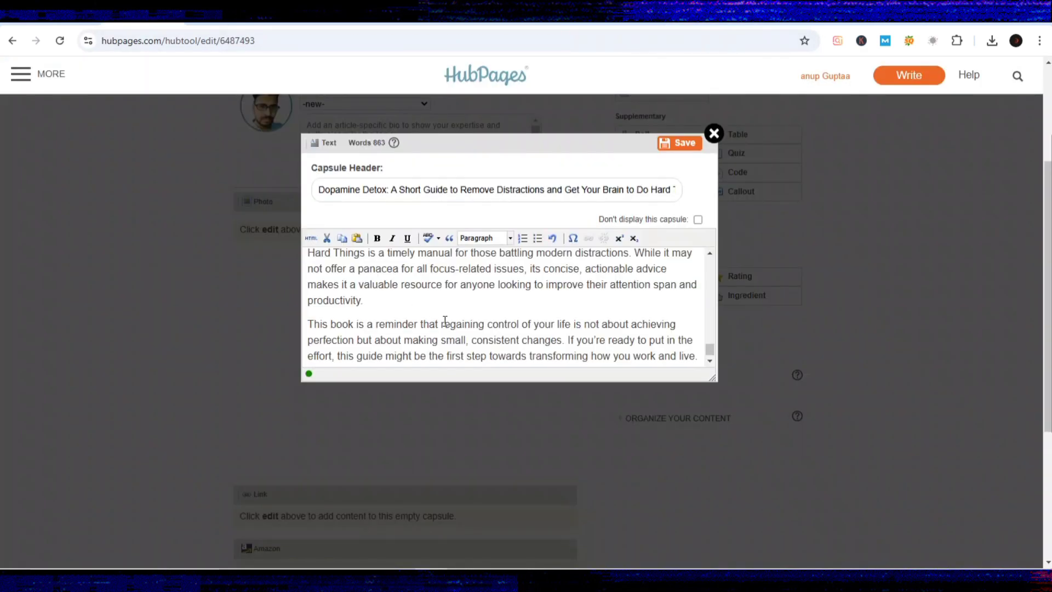
- Save the Text capsule and look through the inserted review down to its Conclusion
{"action": "scroll", "coordinate": [445, 321], "scroll_direction": "up", "scroll_amount": 6}
{"action": "scroll", "coordinate": [445, 320], "scroll_direction": "down", "scroll_amount": 6}
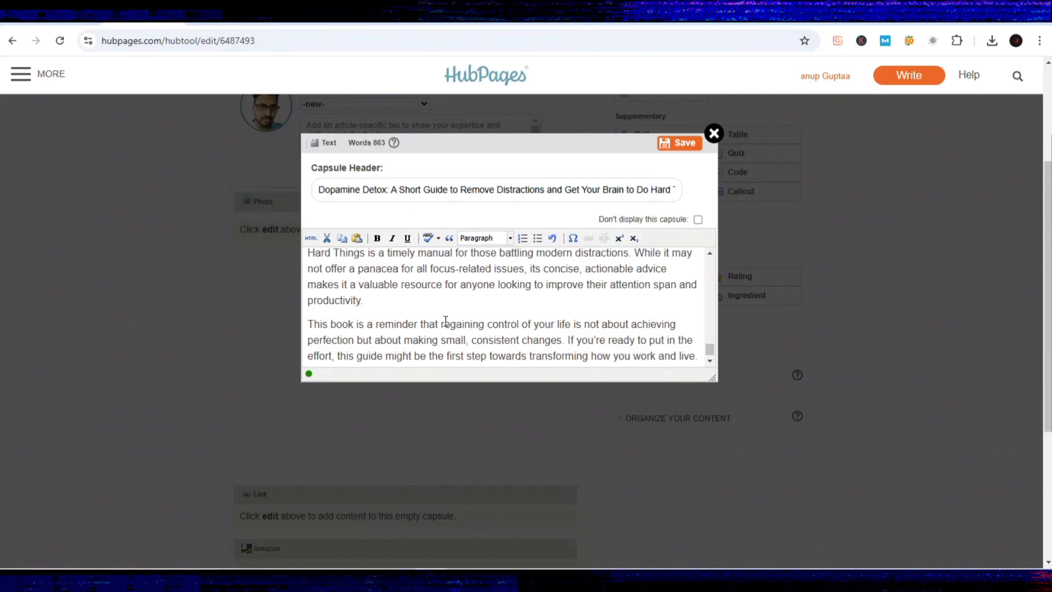
{"action": "left_click", "coordinate": [667, 143]}
{"action": "scroll", "coordinate": [371, 260], "scroll_direction": "down", "scroll_amount": 1}
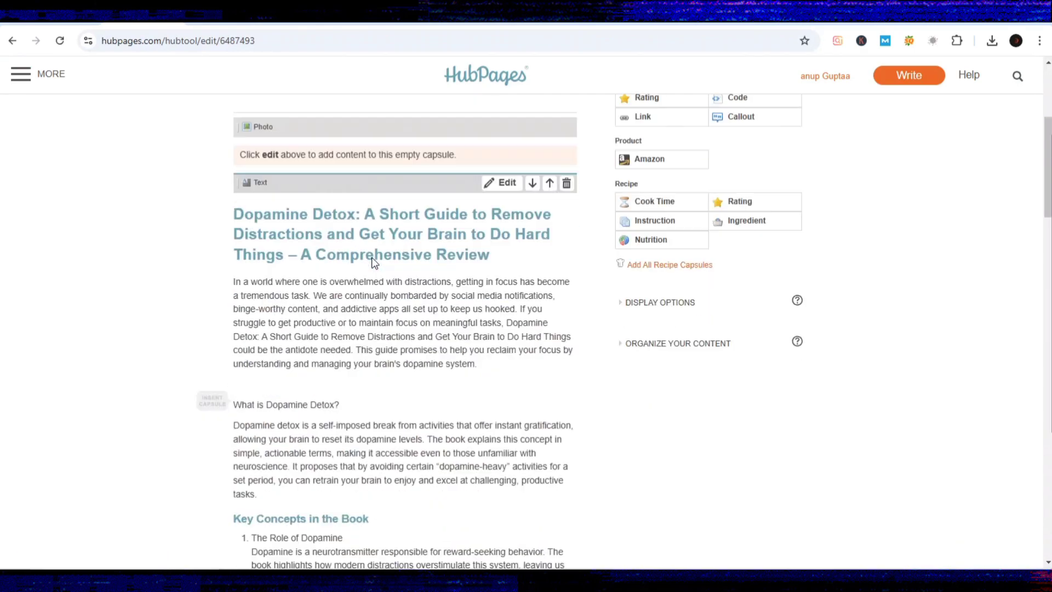
{"action": "scroll", "coordinate": [372, 259], "scroll_direction": "down", "scroll_amount": 20}
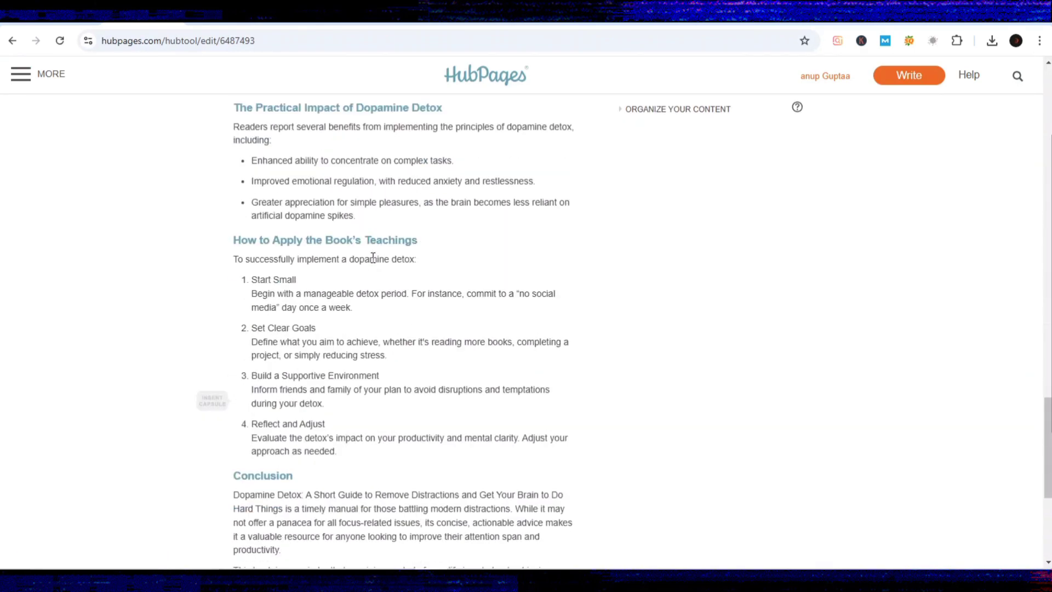
{"action": "scroll", "coordinate": [372, 257], "scroll_direction": "down", "scroll_amount": 5}
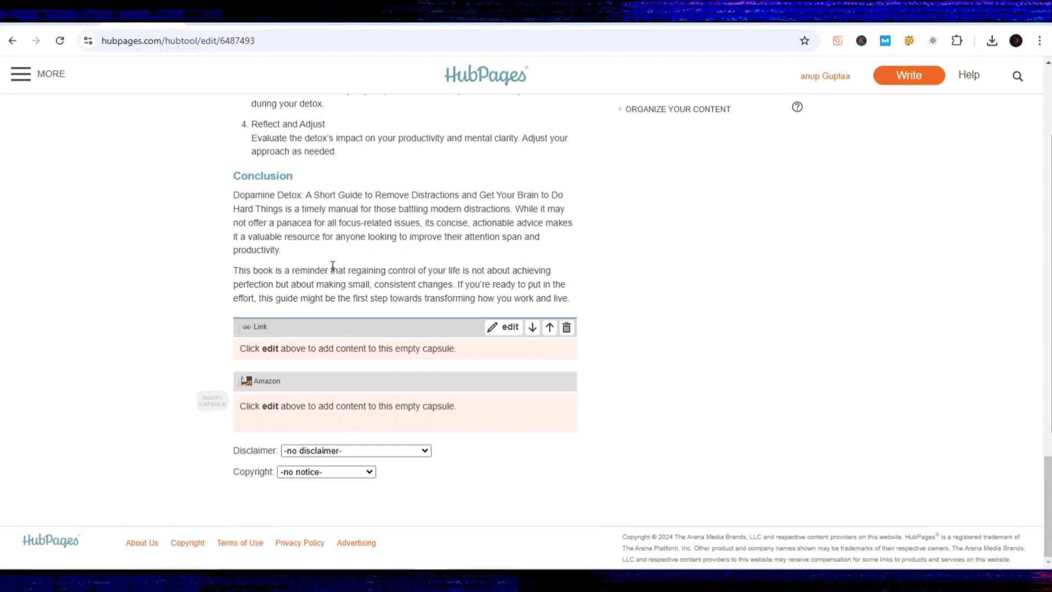
{"action": "key", "text": "ctrl+Tab"}
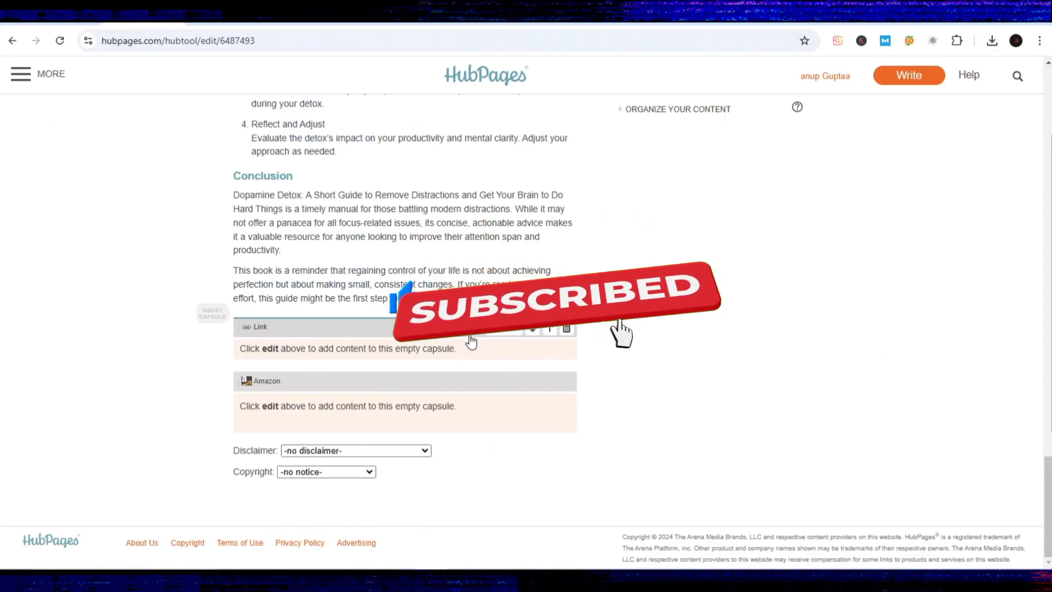
{"action": "left_click", "coordinate": [492, 329]}
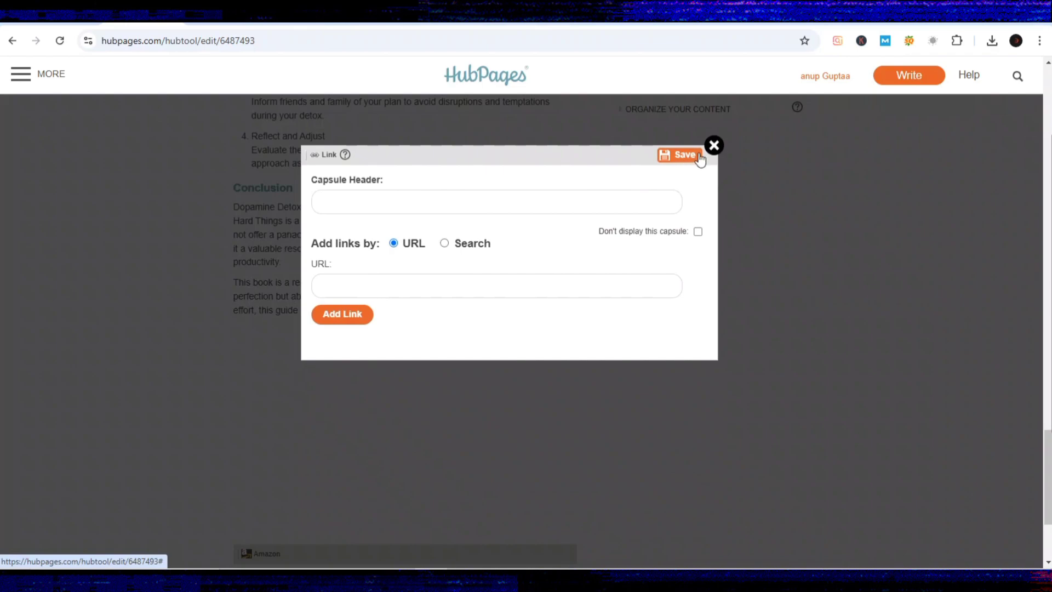
{"action": "left_click", "coordinate": [715, 145]}
{"action": "scroll", "coordinate": [306, 292], "scroll_direction": "down", "scroll_amount": 1}
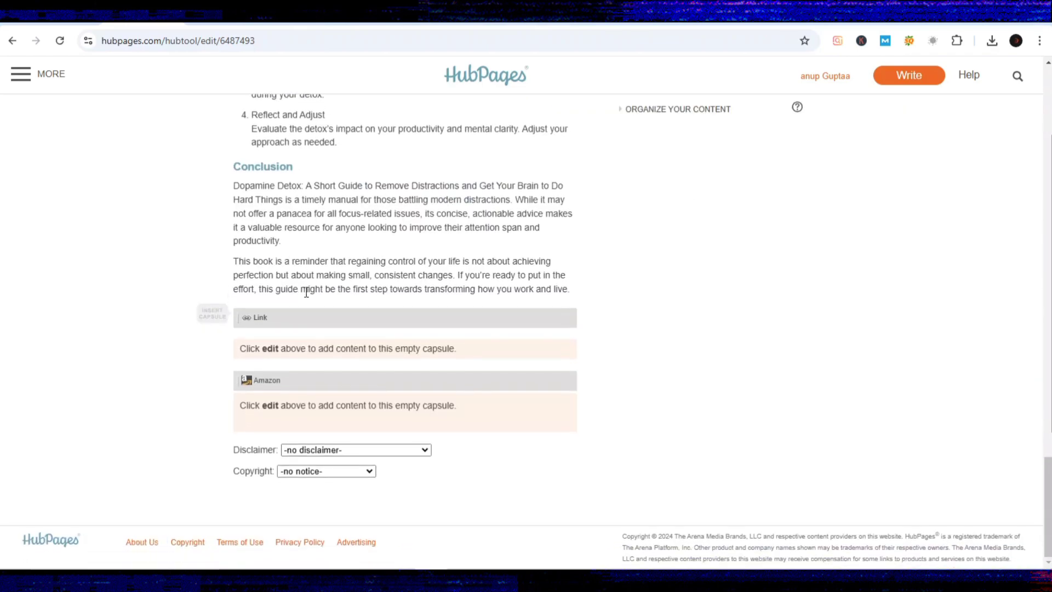
{"action": "mouse_move", "coordinate": [253, 409]}
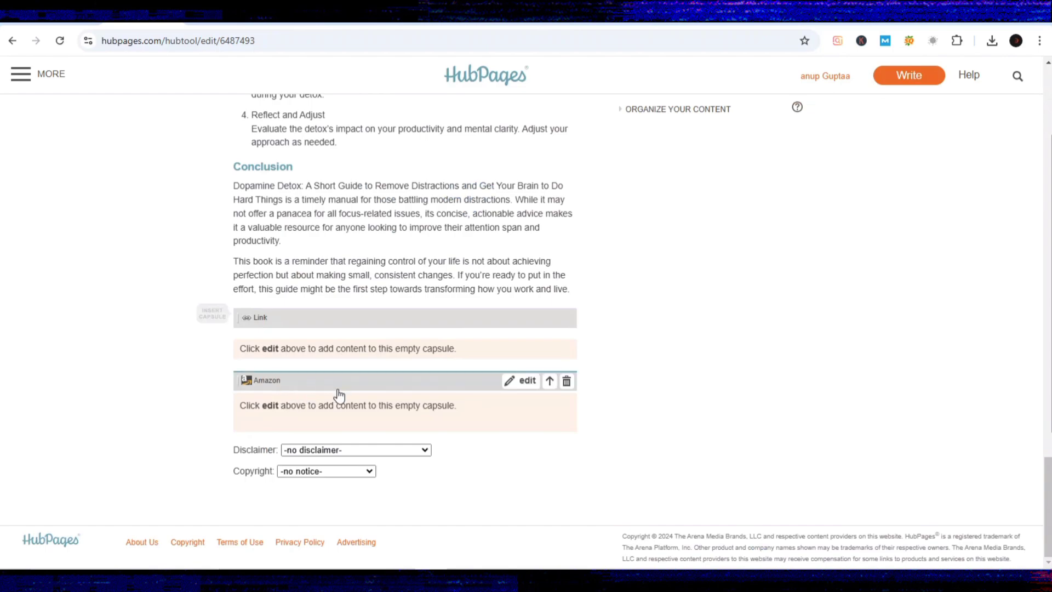
- Check the article's disclaimer choices, leave it at no disclaimer, and set the copyright notice to © 2024 with the author's name
{"action": "left_click", "coordinate": [307, 456]}
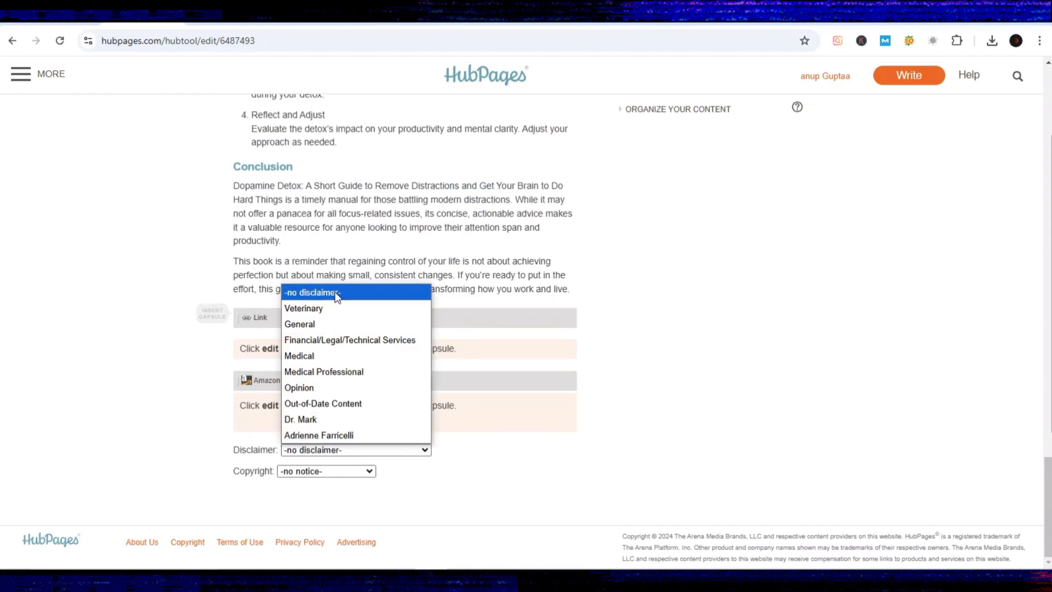
{"action": "left_click", "coordinate": [521, 451]}
{"action": "left_click", "coordinate": [349, 472]}
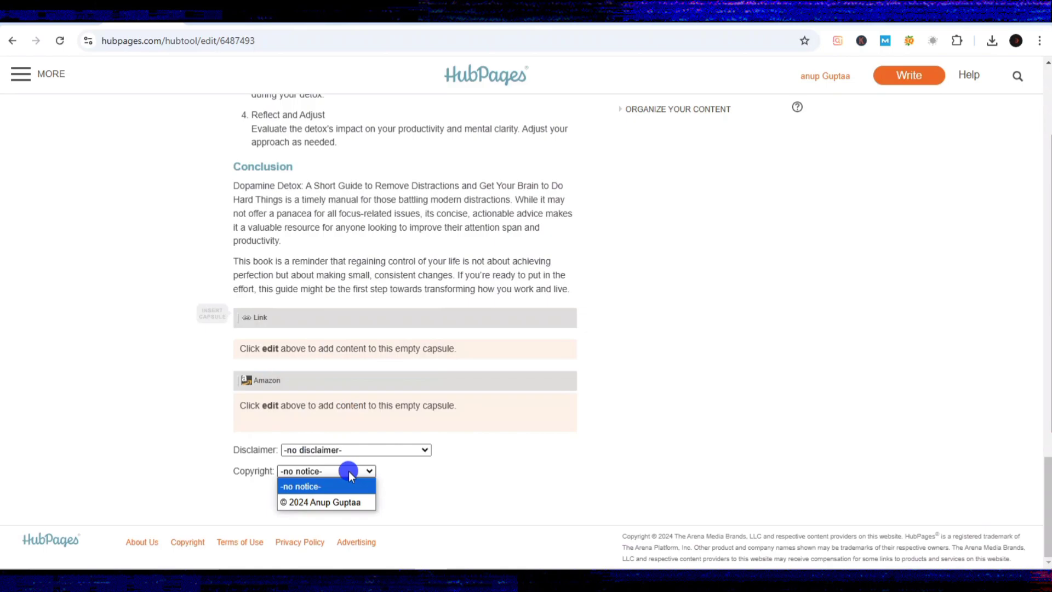
{"action": "left_click", "coordinate": [316, 501]}
{"action": "scroll", "coordinate": [487, 495], "scroll_direction": "up", "scroll_amount": 1}
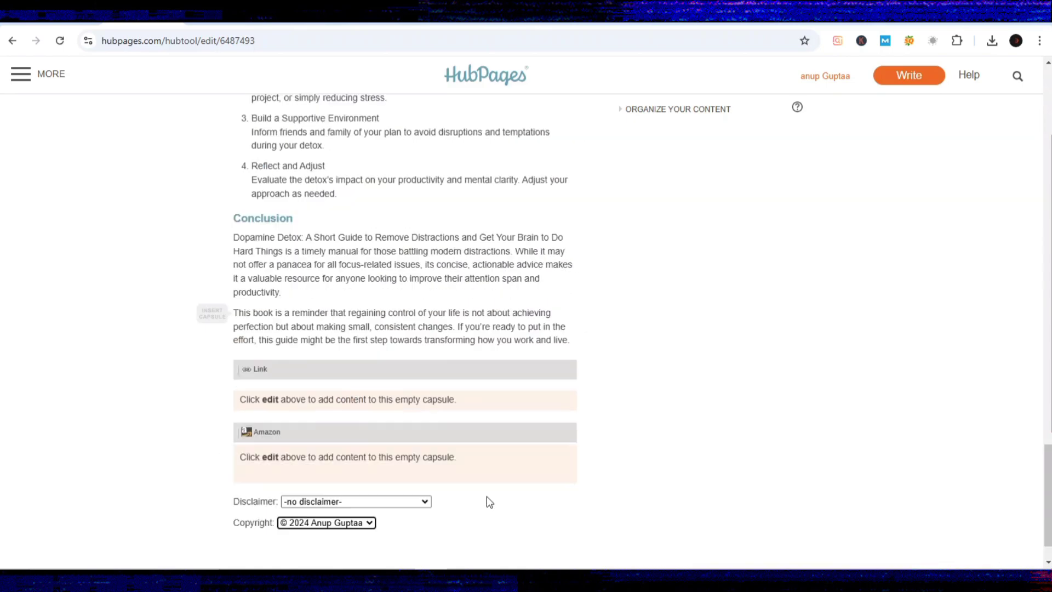
{"action": "scroll", "coordinate": [487, 496], "scroll_direction": "up", "scroll_amount": 20}
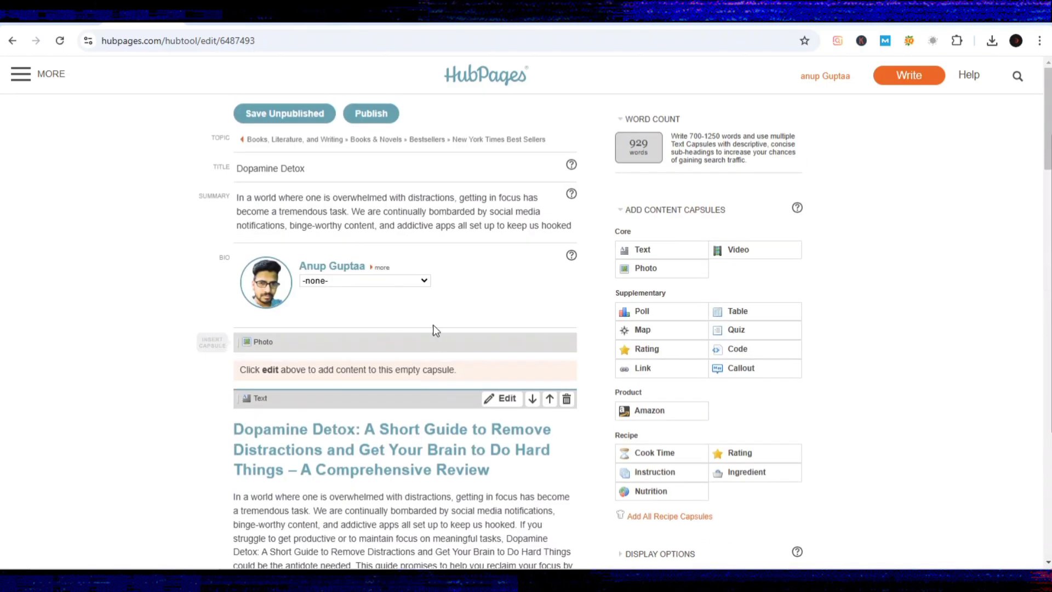